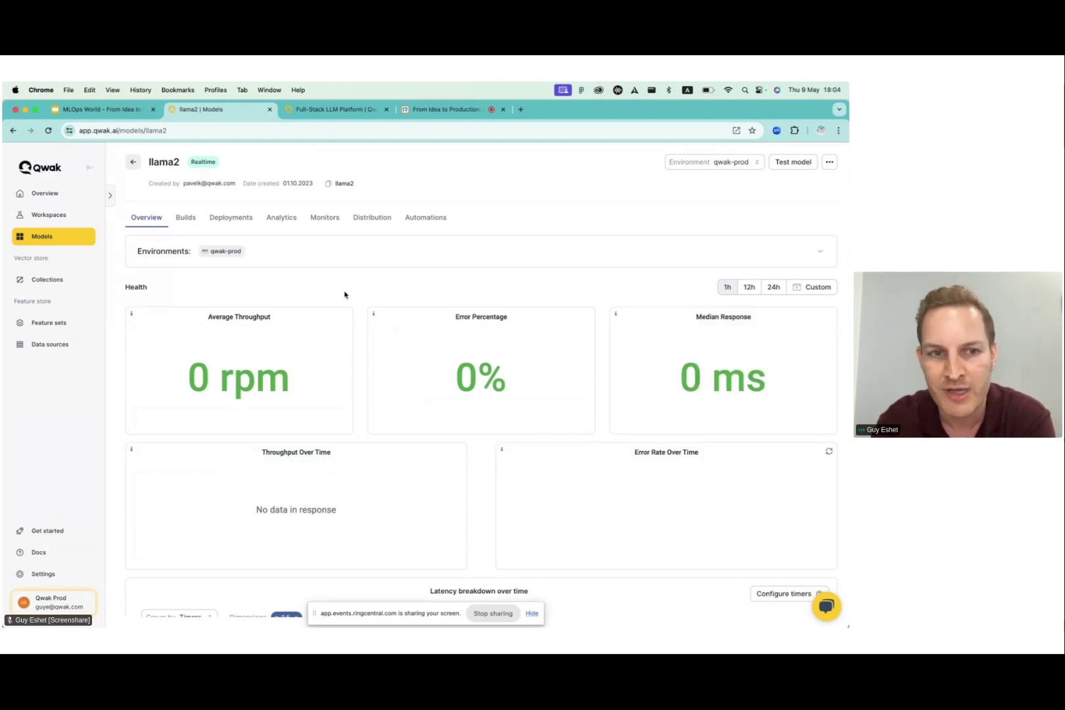
# Switch to the code editor and highlight the QwakModel base class in the Llama2MT class definition
pyautogui.hotkey('ctrl', 'Right')
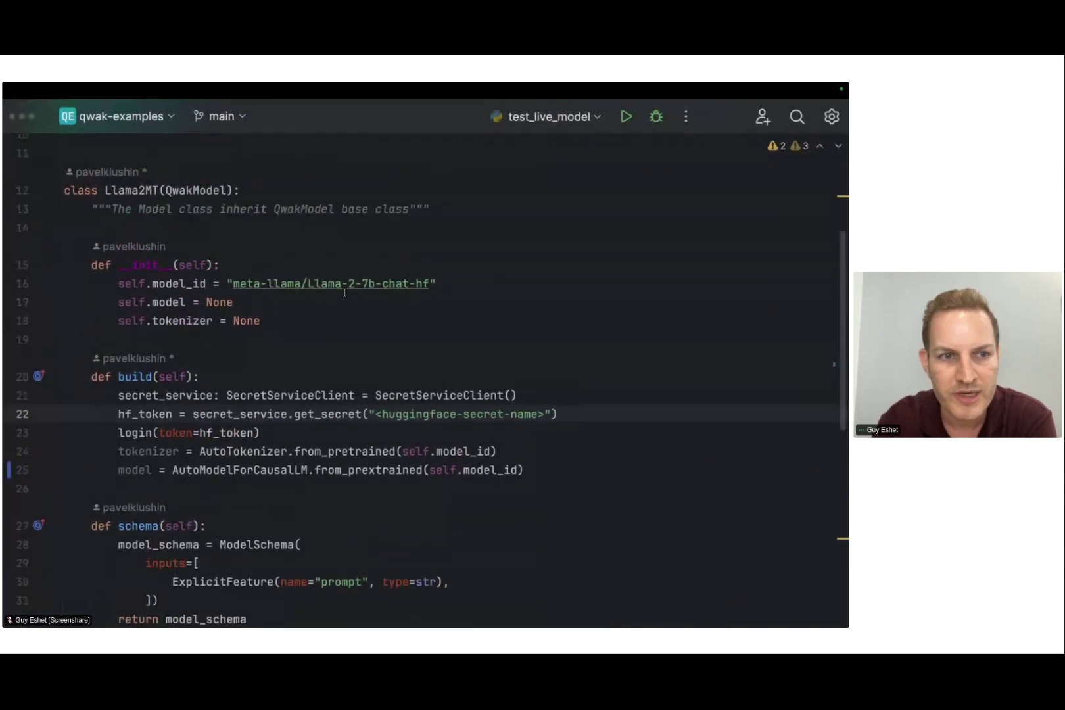
pyautogui.scroll(3, 344, 292)
pyautogui.scroll(2, 344, 293)
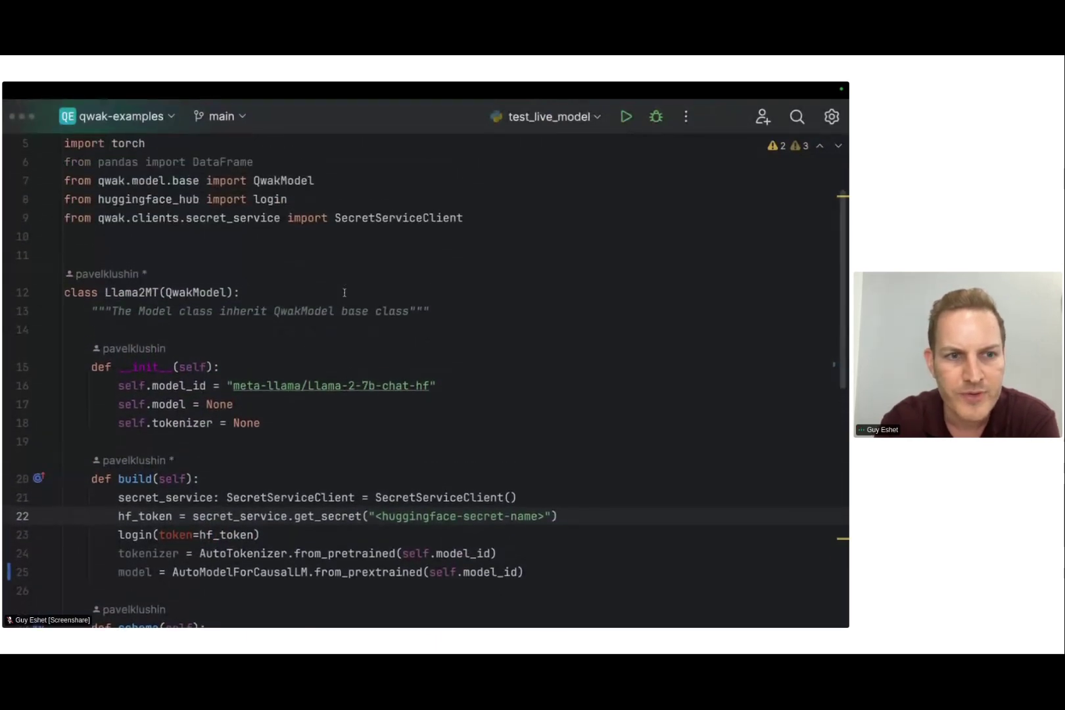
pyautogui.scroll(1, 279, 253)
pyautogui.scroll(2, 279, 254)
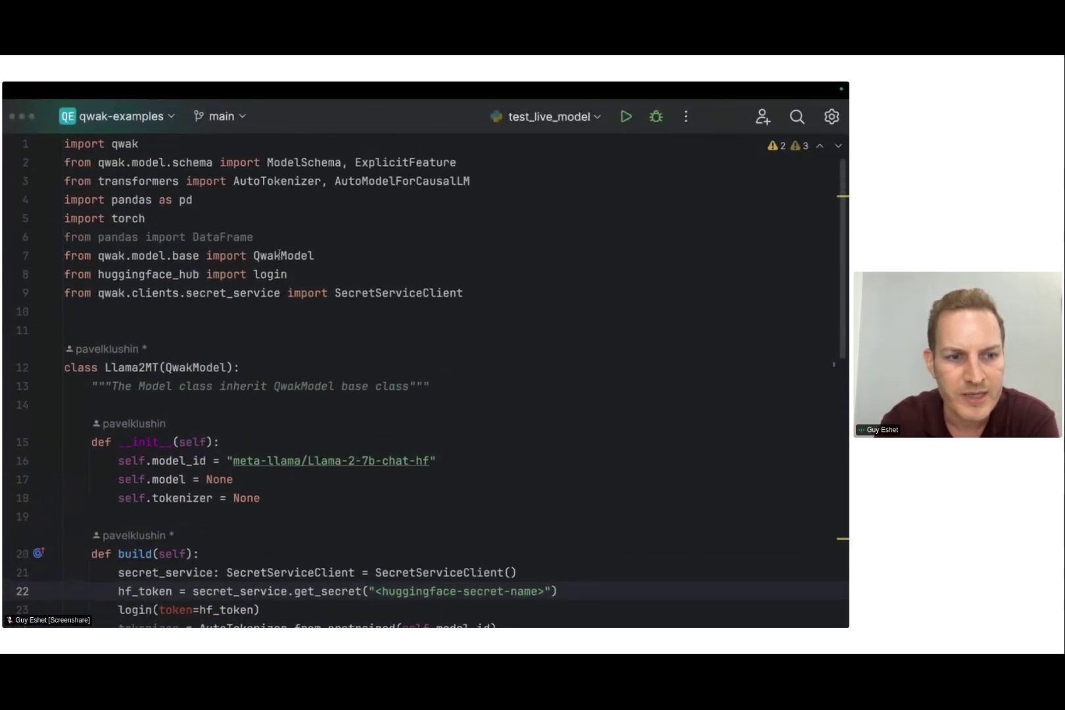
pyautogui.click(193, 367)
pyautogui.doubleClick(194, 367)
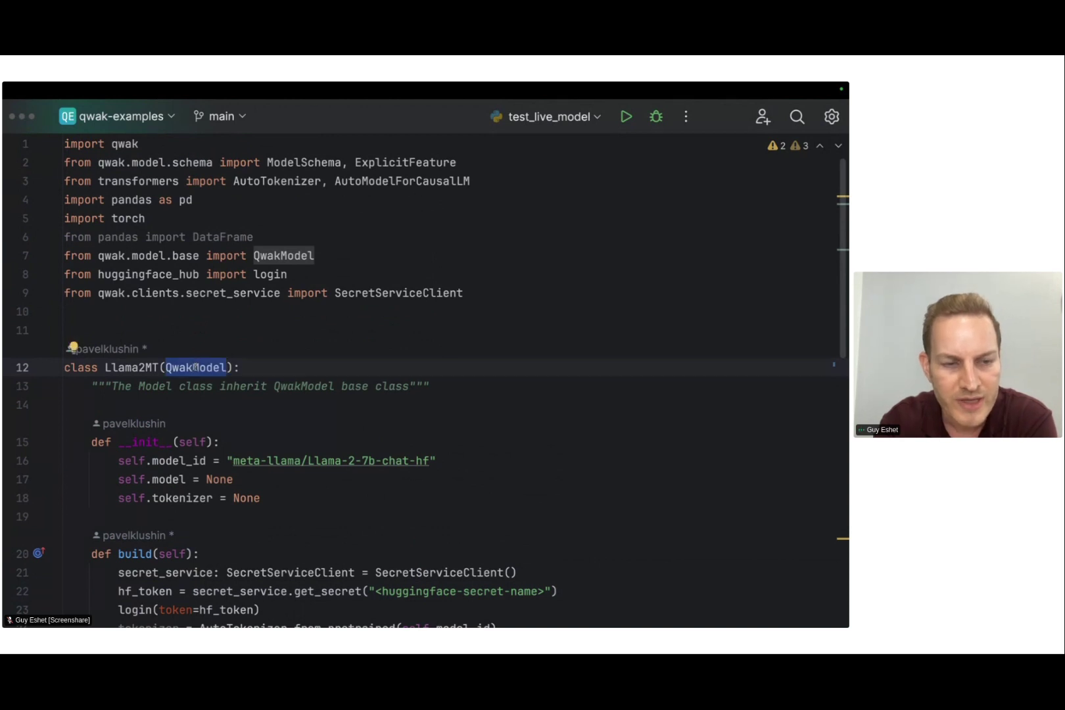
# Highlight the whole build function of the Llama2MT class, then clear the selection
pyautogui.scroll(-1, 196, 367)
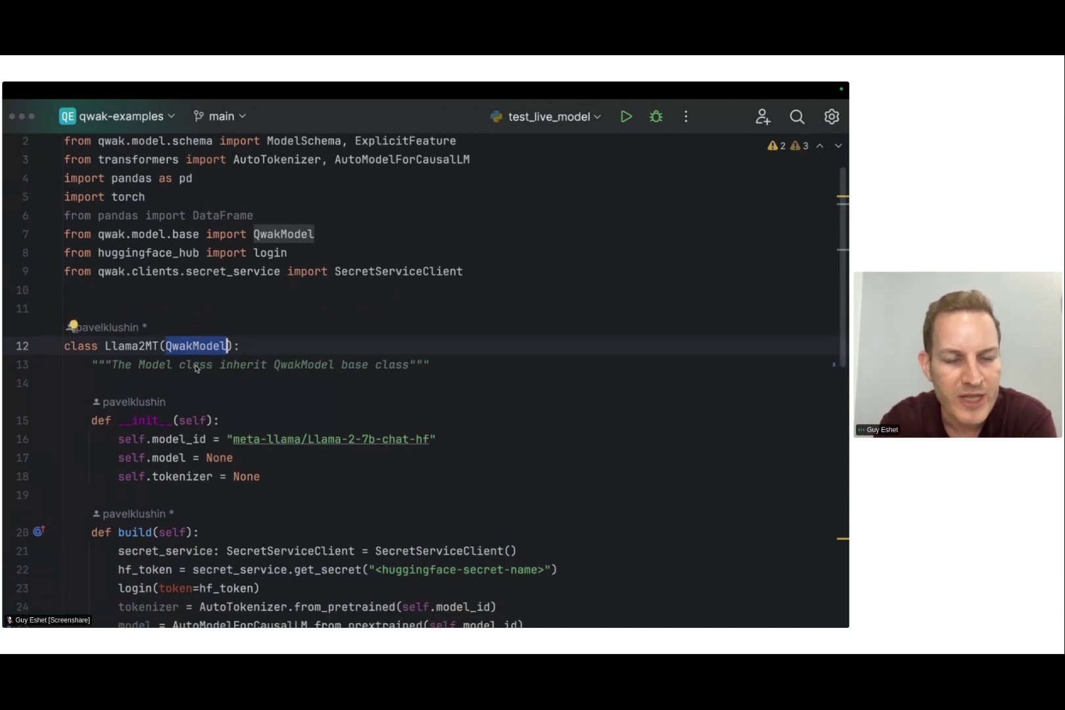
pyautogui.scroll(-6, 195, 369)
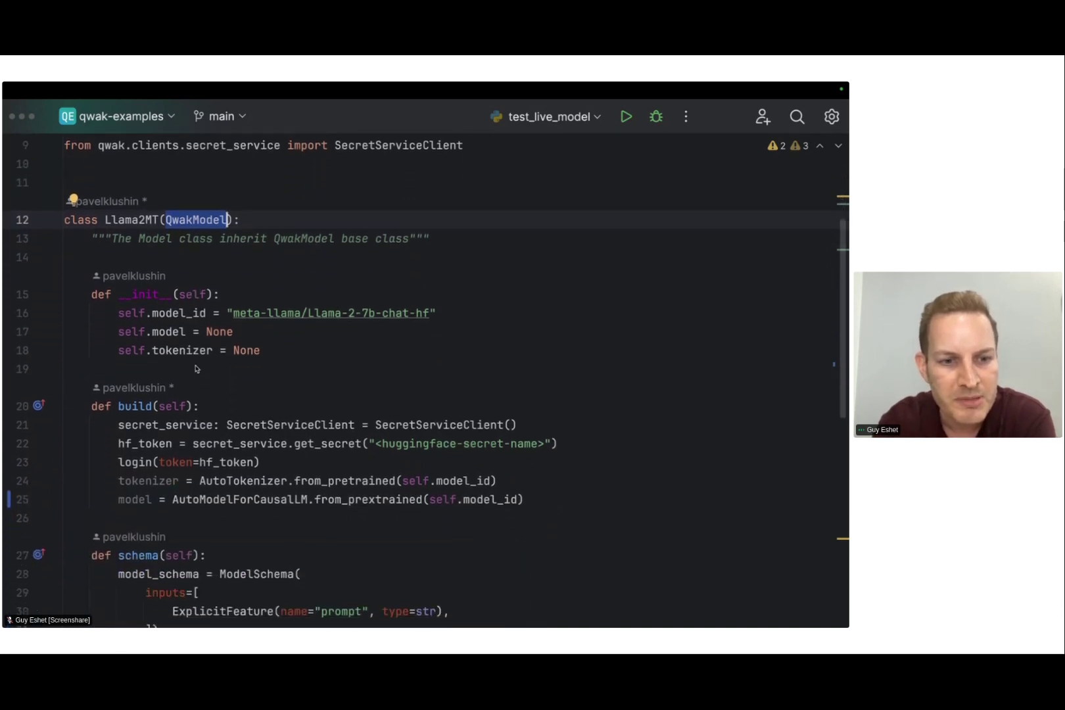
pyautogui.moveTo(65, 506); pyautogui.dragTo(64, 393)
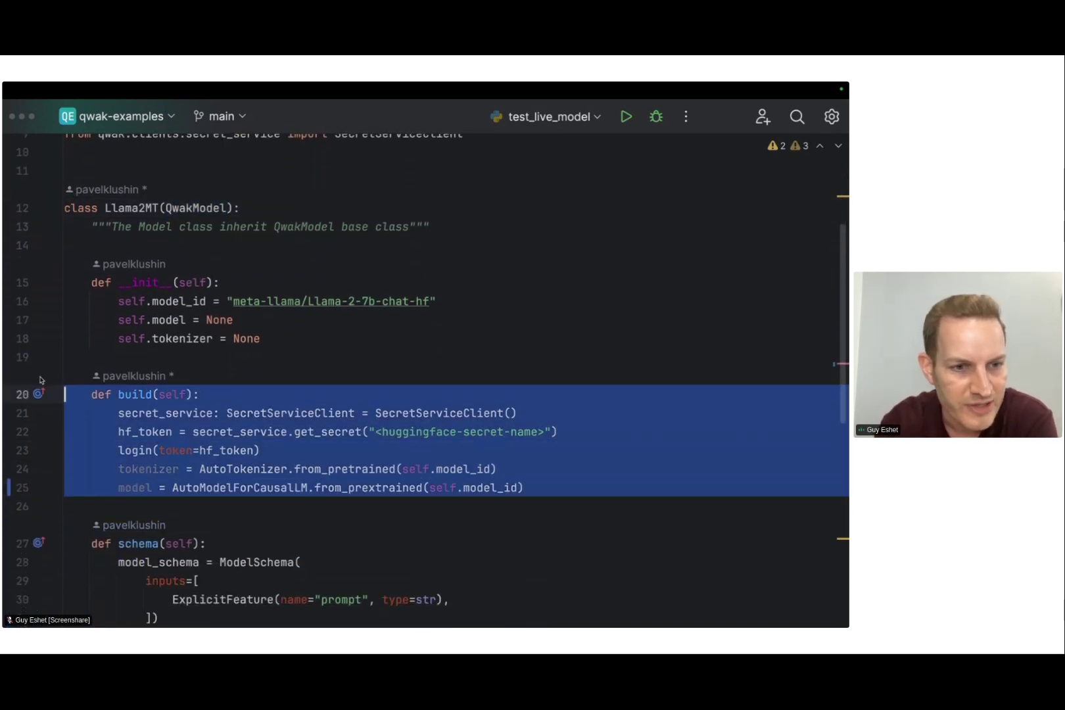
pyautogui.click(269, 342)
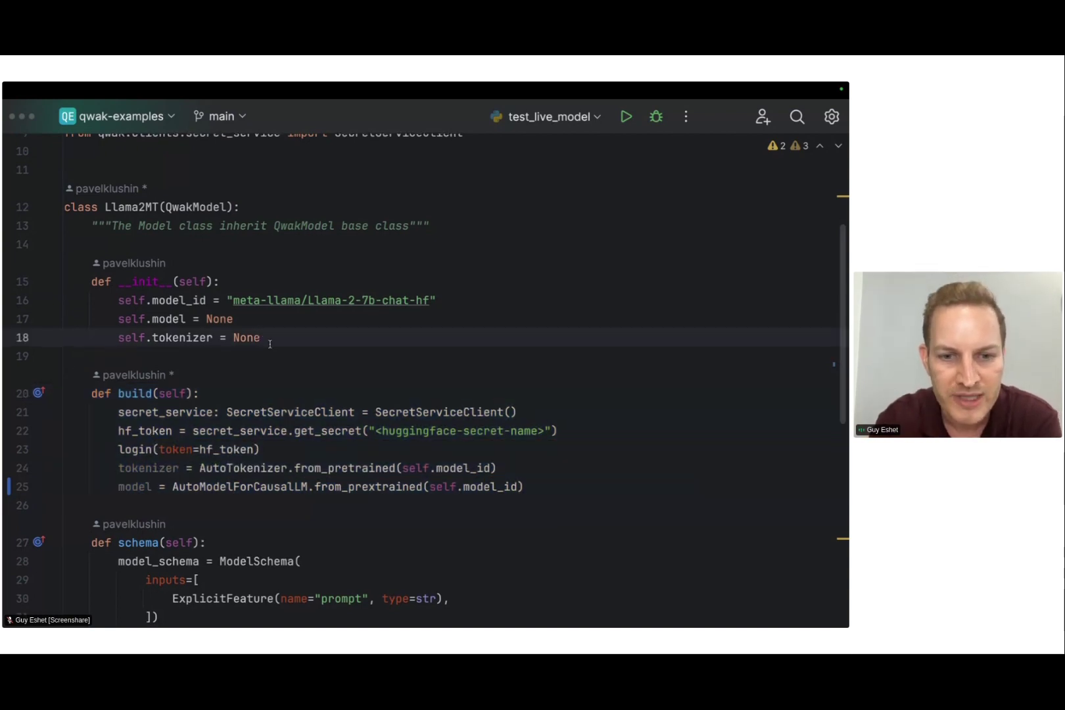
# Highlight the predict function at the end of the Llama2MT class, then only its body
pyautogui.scroll(-2, 269, 344)
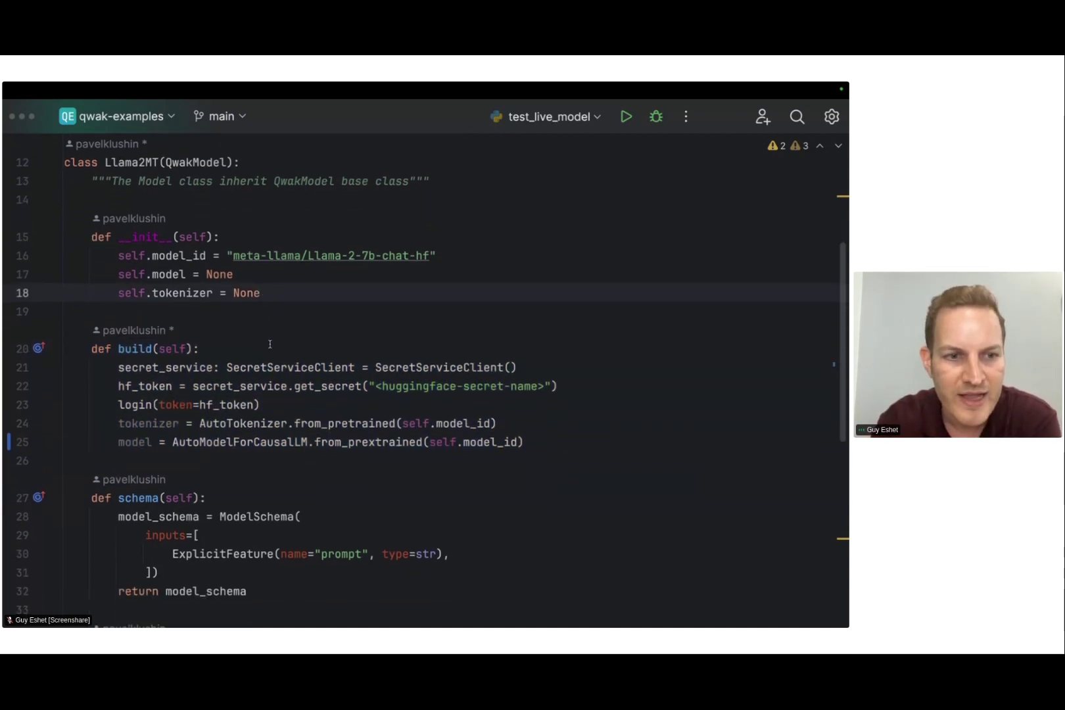
pyautogui.scroll(-12, 269, 344)
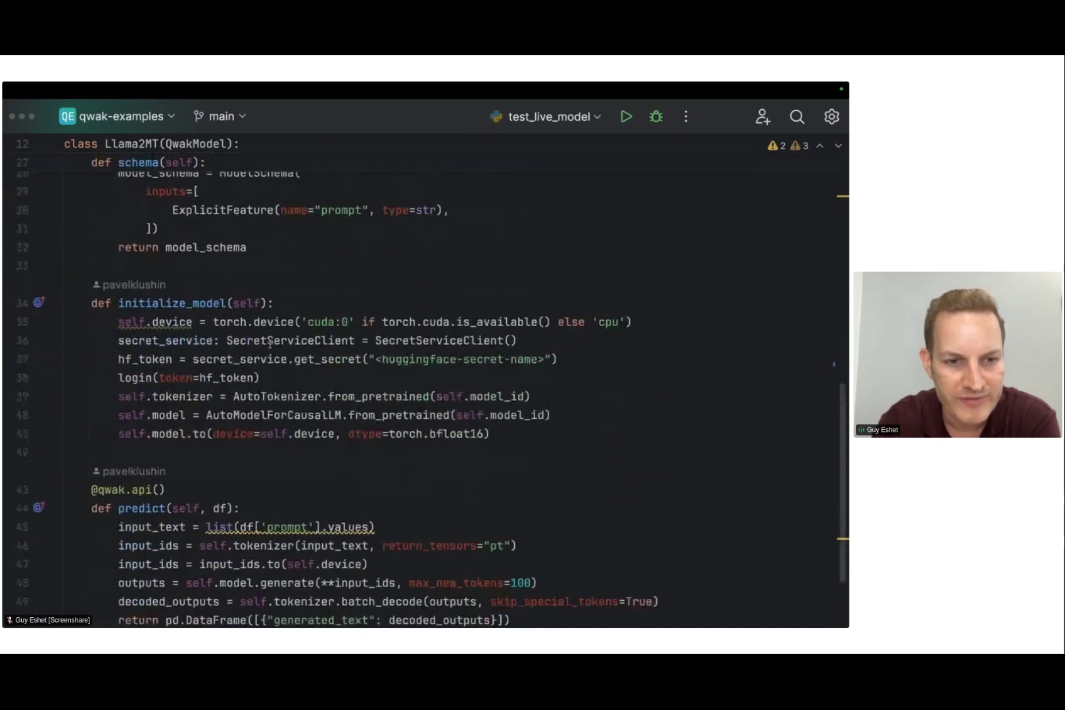
pyautogui.scroll(-5, 270, 342)
pyautogui.click(184, 573)
pyautogui.hotkey('shift', 'Up')
pyautogui.hotkey('shift', 'Up')
pyautogui.hotkey('shift', 'Up')
pyautogui.hotkey('shift', 'Up')
pyautogui.hotkey('shift', 'Up')
pyautogui.hotkey('shift', 'Up')
pyautogui.hotkey('shift', 'Up')
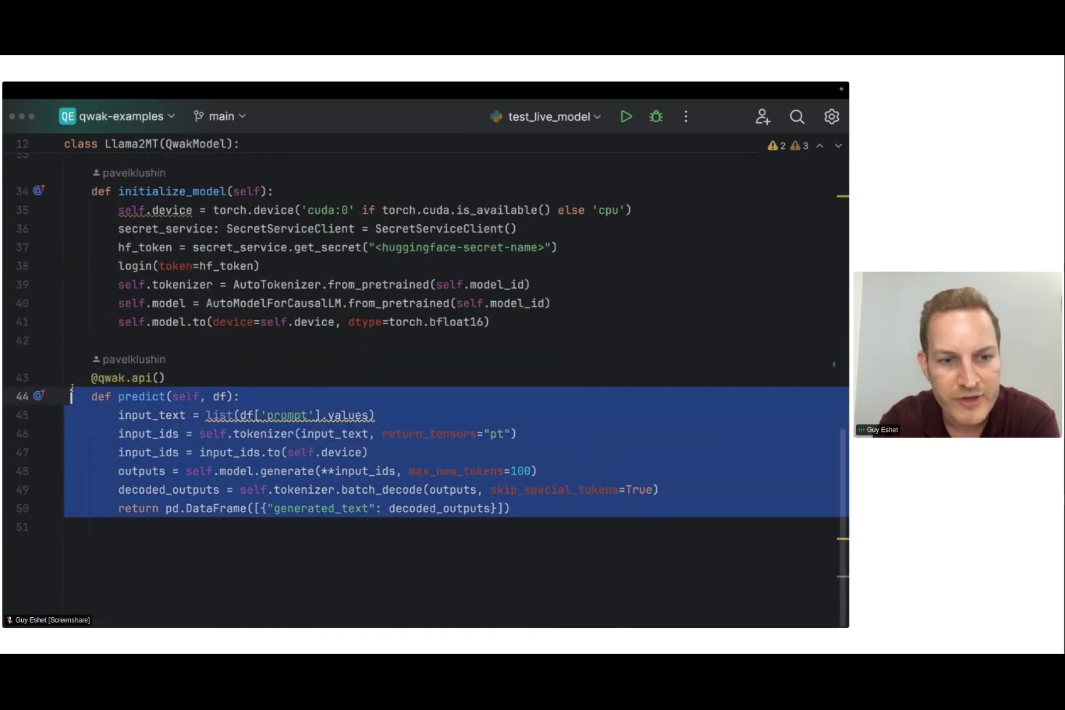
pyautogui.click(183, 541)
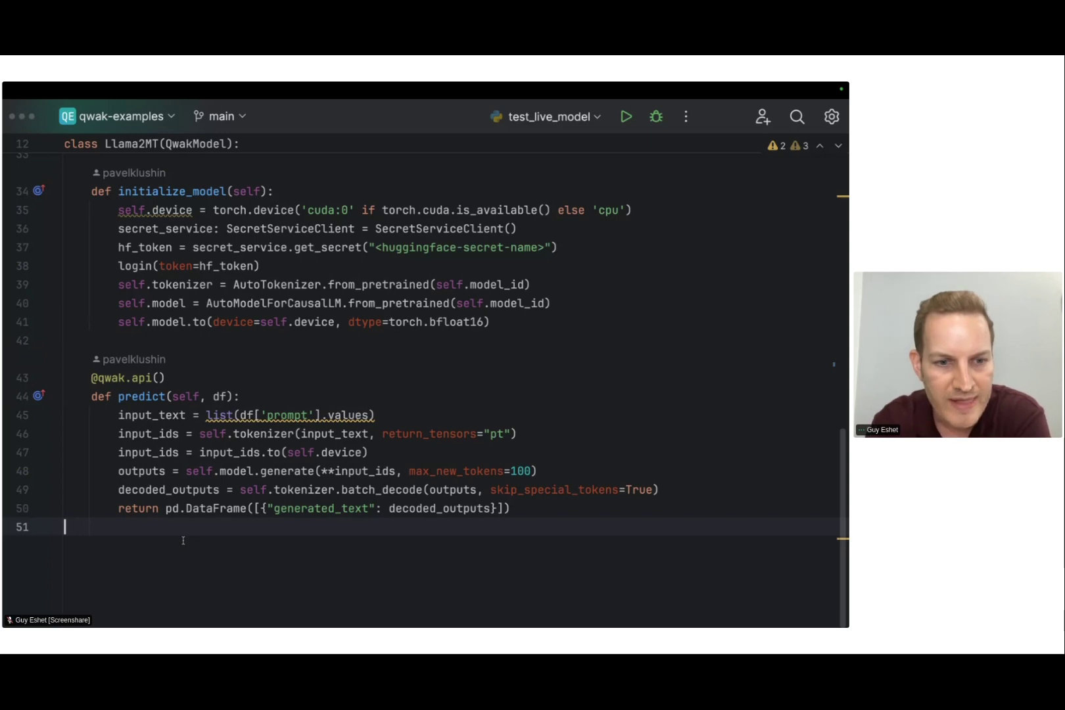
pyautogui.moveTo(215, 528); pyautogui.dragTo(92, 414)
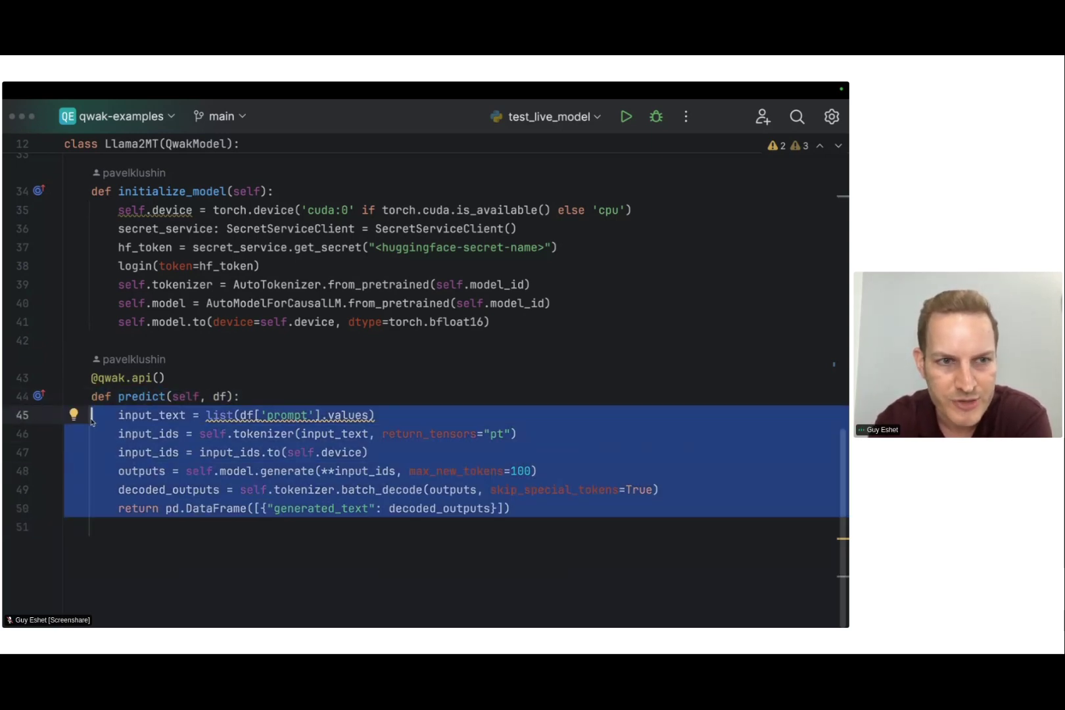
# Highlight the build function's definition line, then its Hugging Face secret retrieval and login lines
pyautogui.scroll(8, 91, 415)
pyautogui.scroll(4, 153, 403)
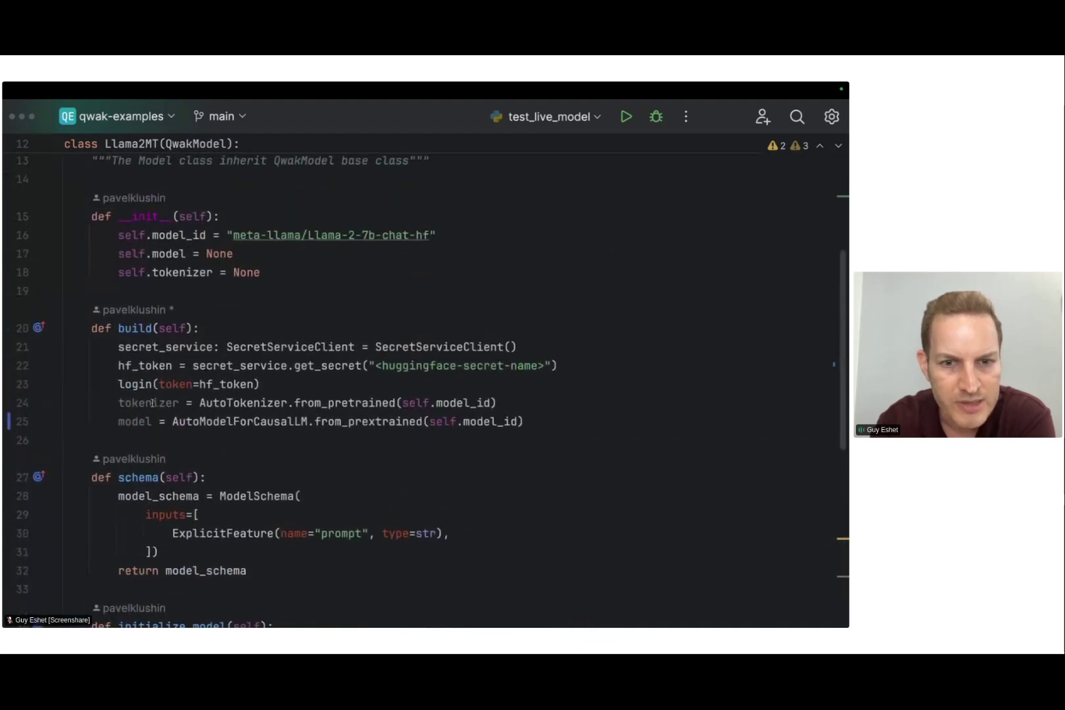
pyautogui.tripleClick(131, 328)
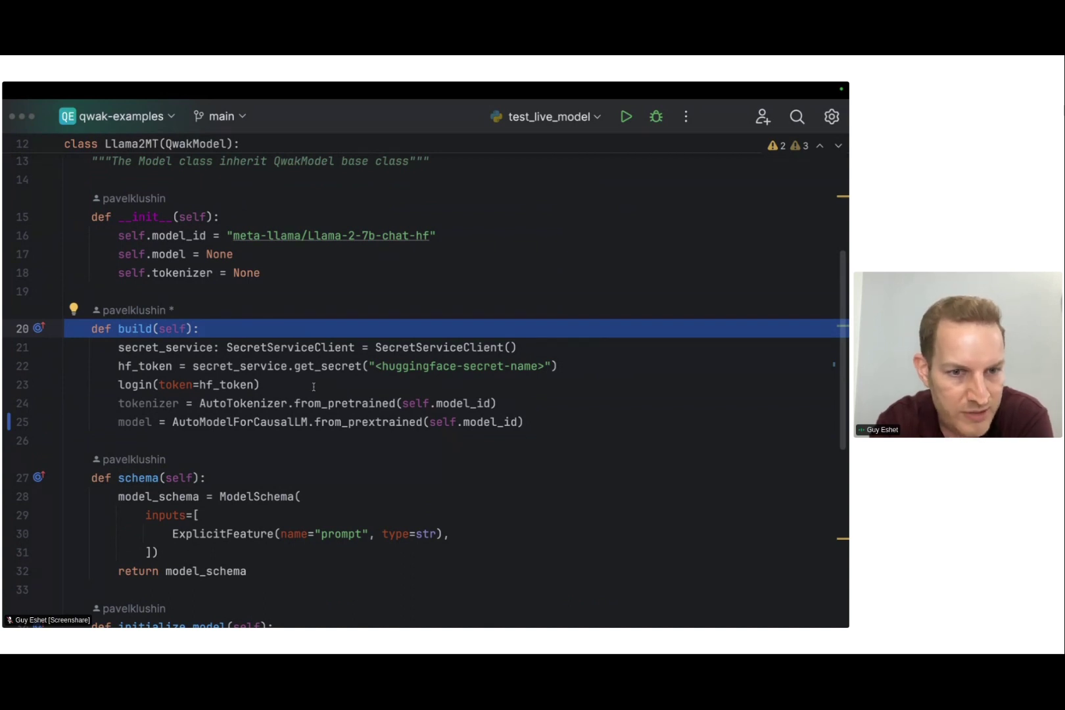
pyautogui.moveTo(261, 385); pyautogui.dragTo(94, 370)
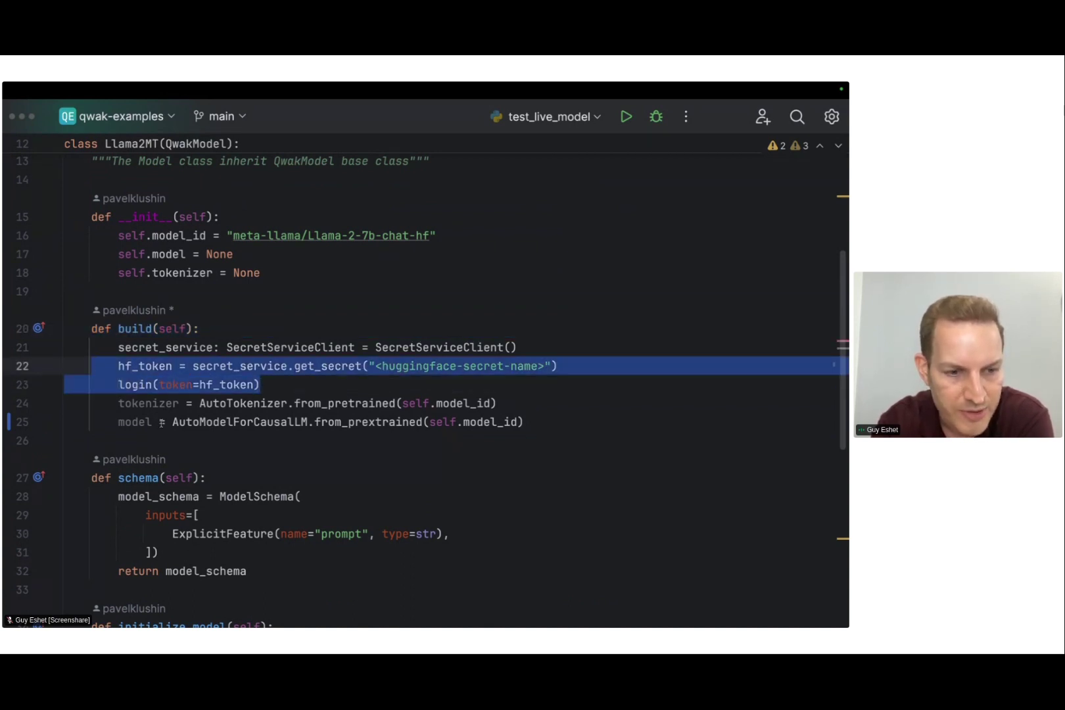
# Highlight the lines in initialize_model that load the tokenizer and the model with from_pretrained
pyautogui.scroll(-2, 161, 422)
pyautogui.scroll(-5, 161, 422)
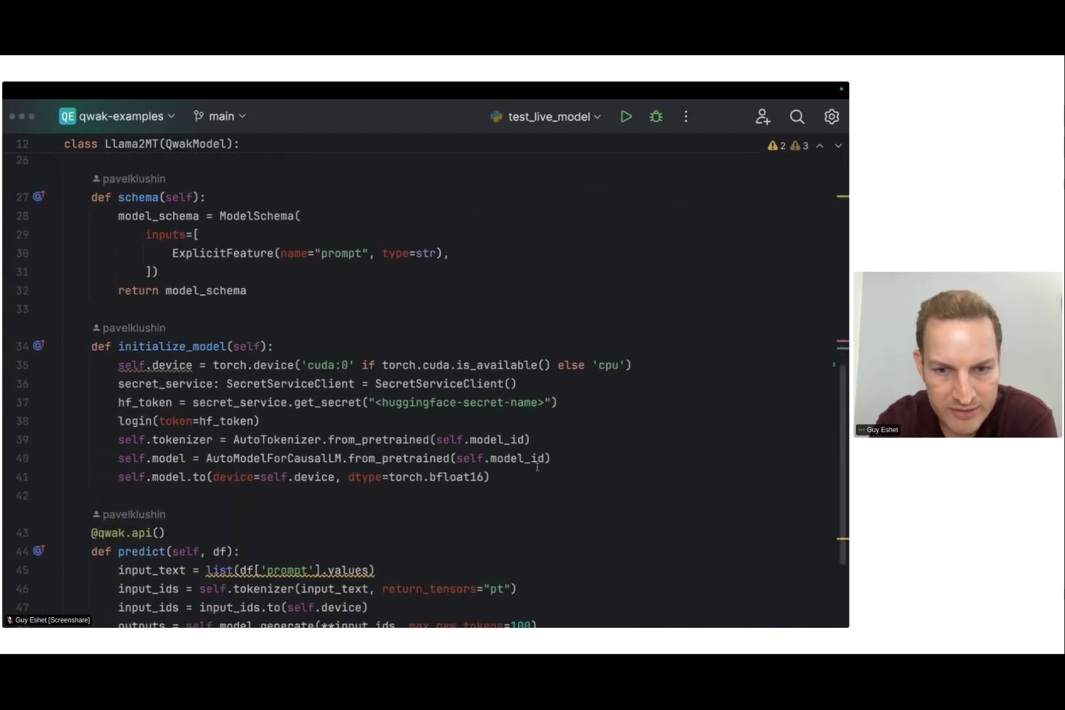
pyautogui.moveTo(551, 458); pyautogui.dragTo(6, 439)
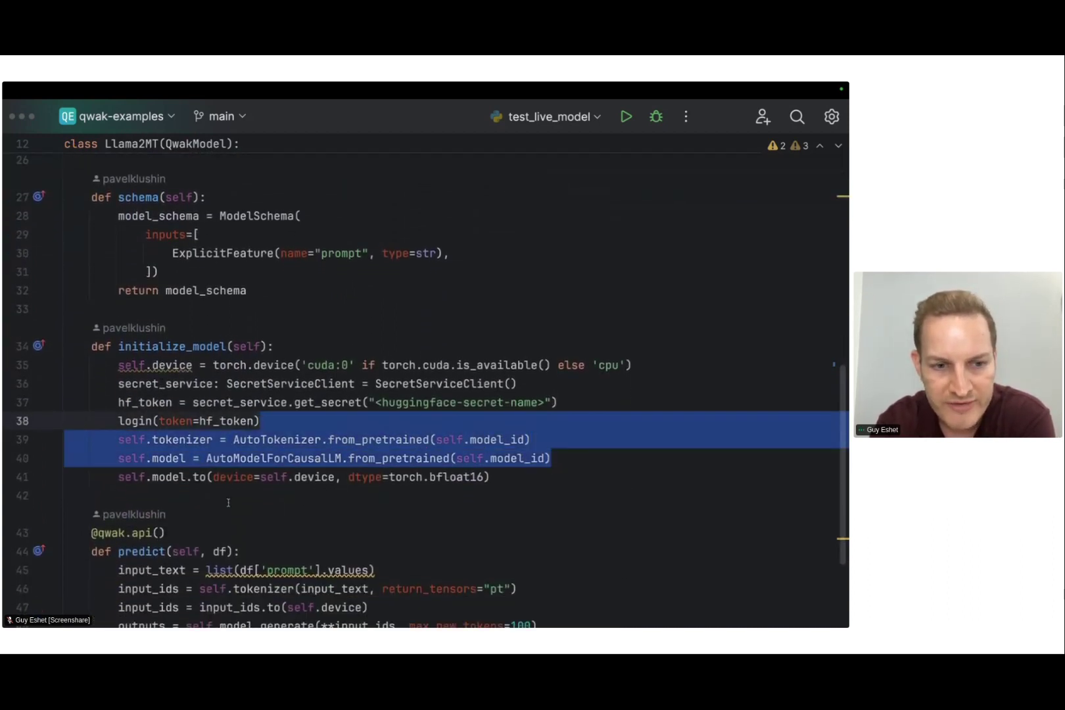
pyautogui.scroll(-1, 228, 503)
pyautogui.scroll(-4, 228, 503)
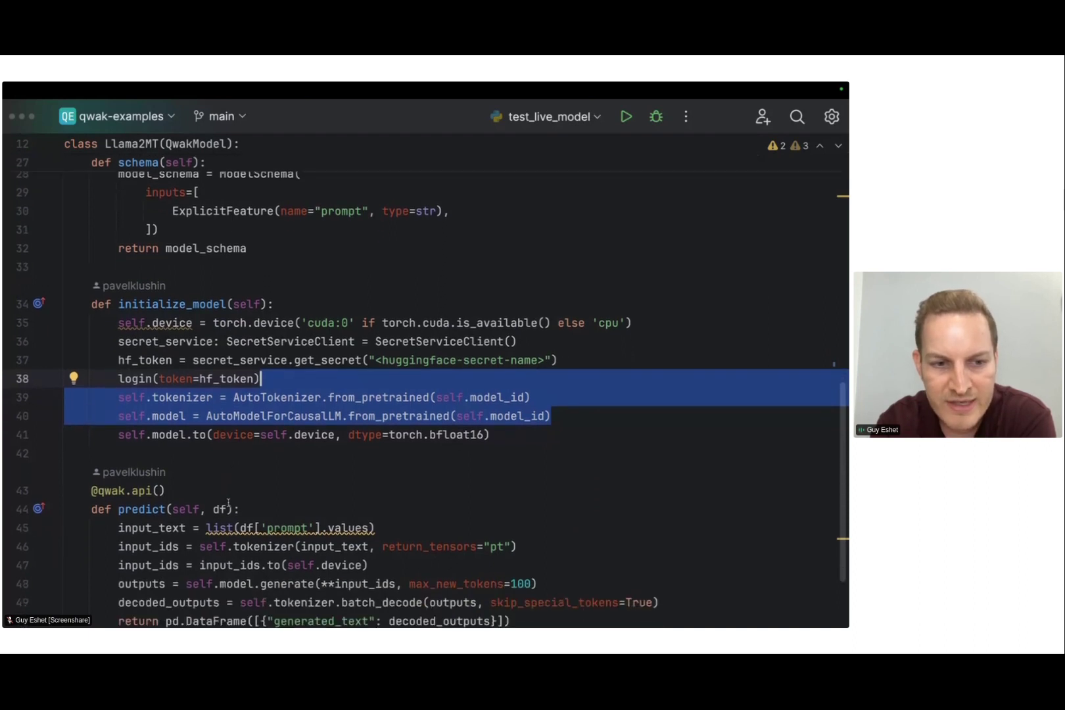
pyautogui.click(152, 512)
pyautogui.moveTo(152, 512); pyautogui.dragTo(46, 411)
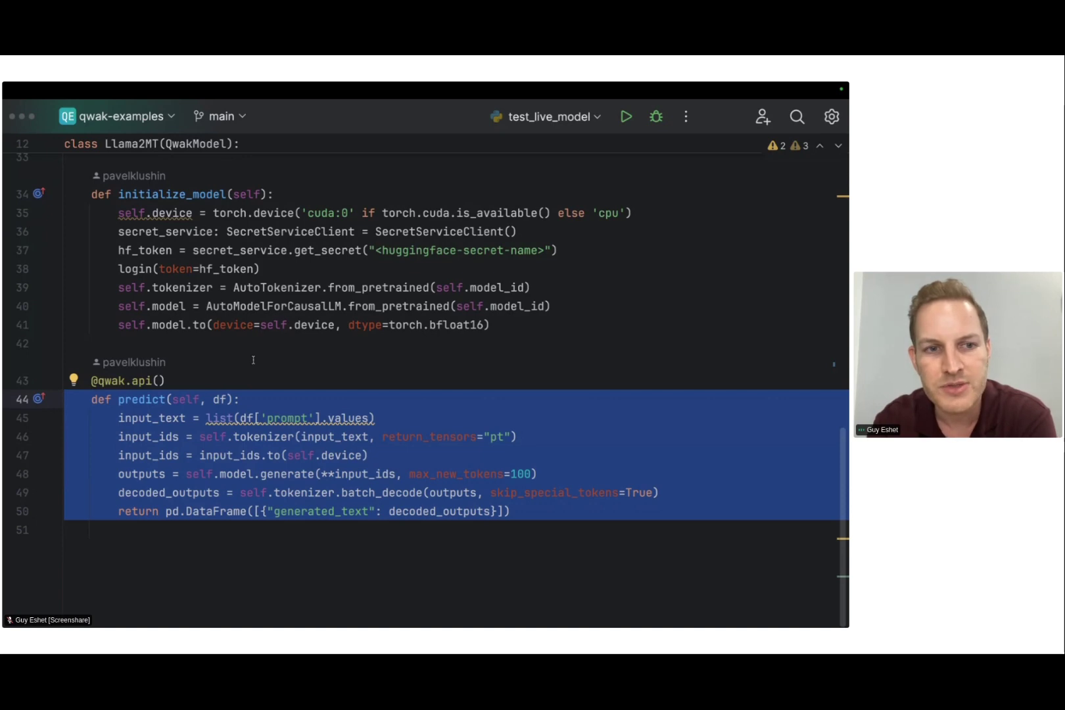
pyautogui.scroll(1, 253, 360)
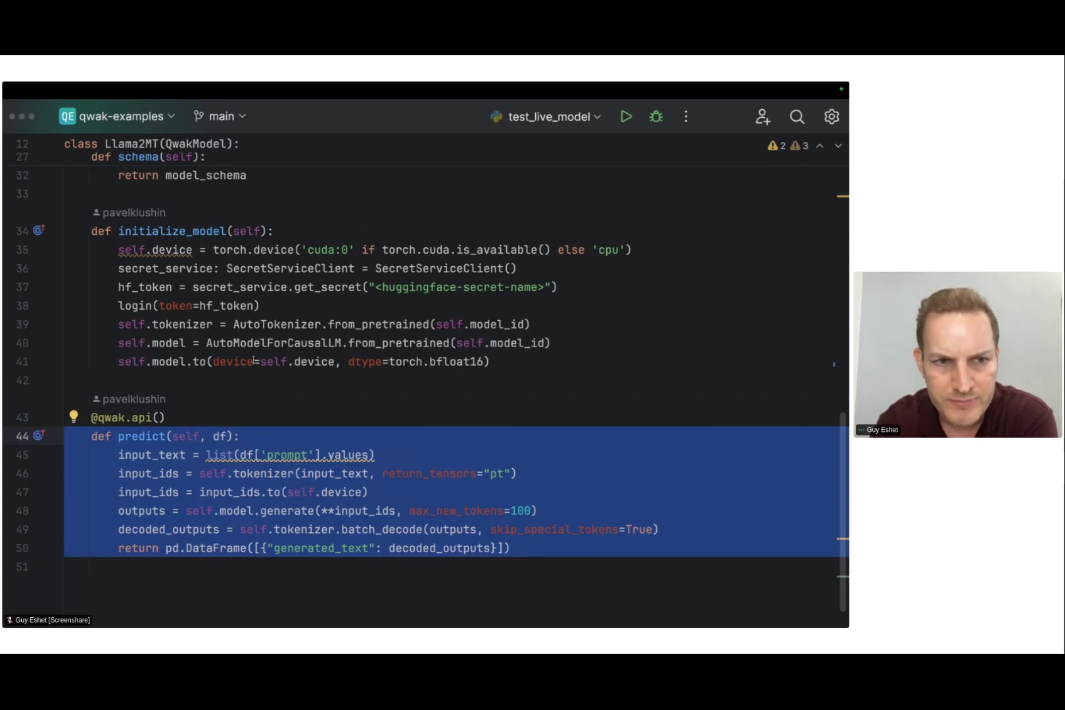
# Switch to Qwak in Chrome, open llama2's deployed build from its builds, and check the logs of the Running build function stage
pyautogui.hotkey('ctrl', 'Left')
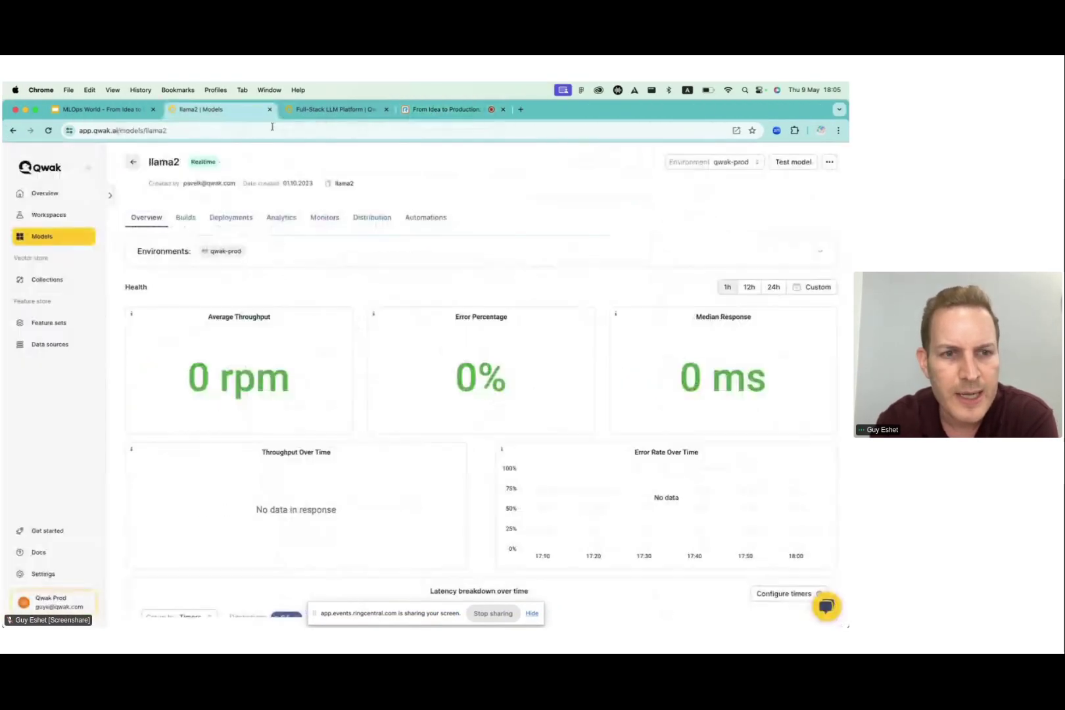
pyautogui.click(179, 222)
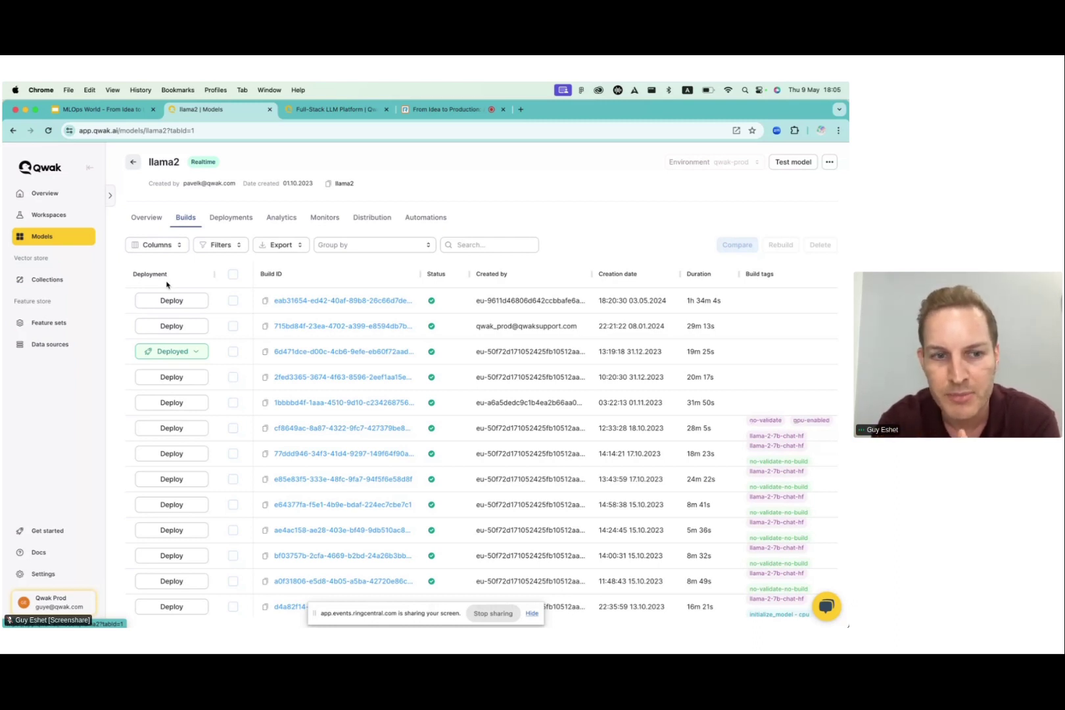
pyautogui.click(316, 352)
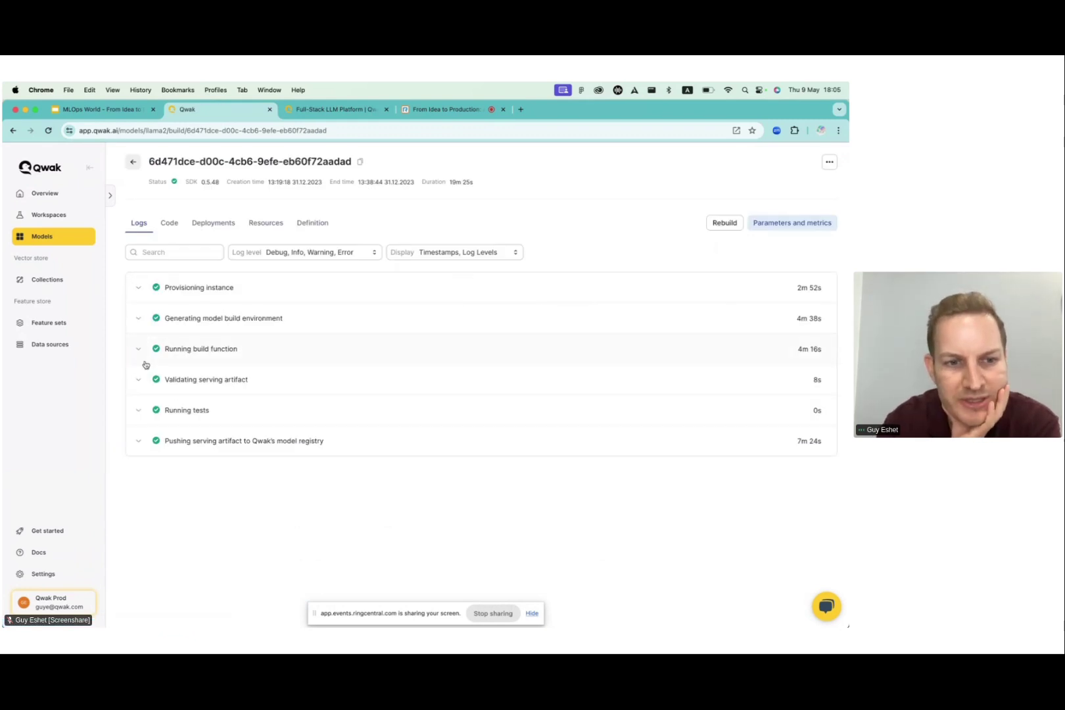
pyautogui.click(262, 358)
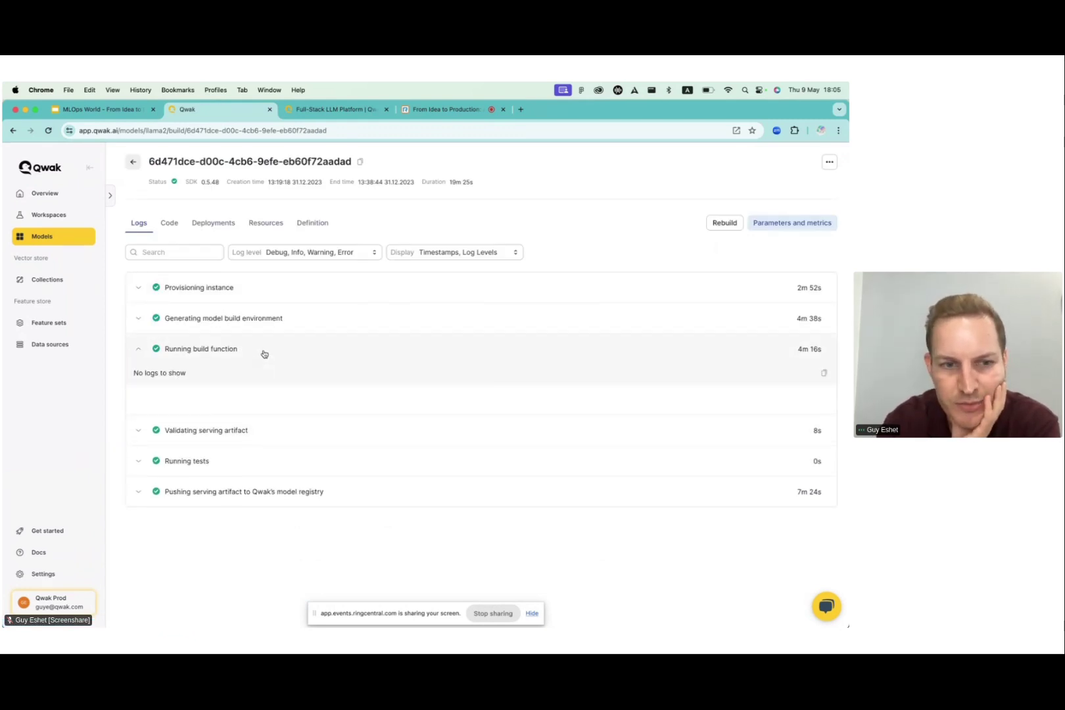
pyautogui.click(211, 361)
# View the build's stored code and read through main/model.py down to the initialize_model and predict functions
pyautogui.click(169, 225)
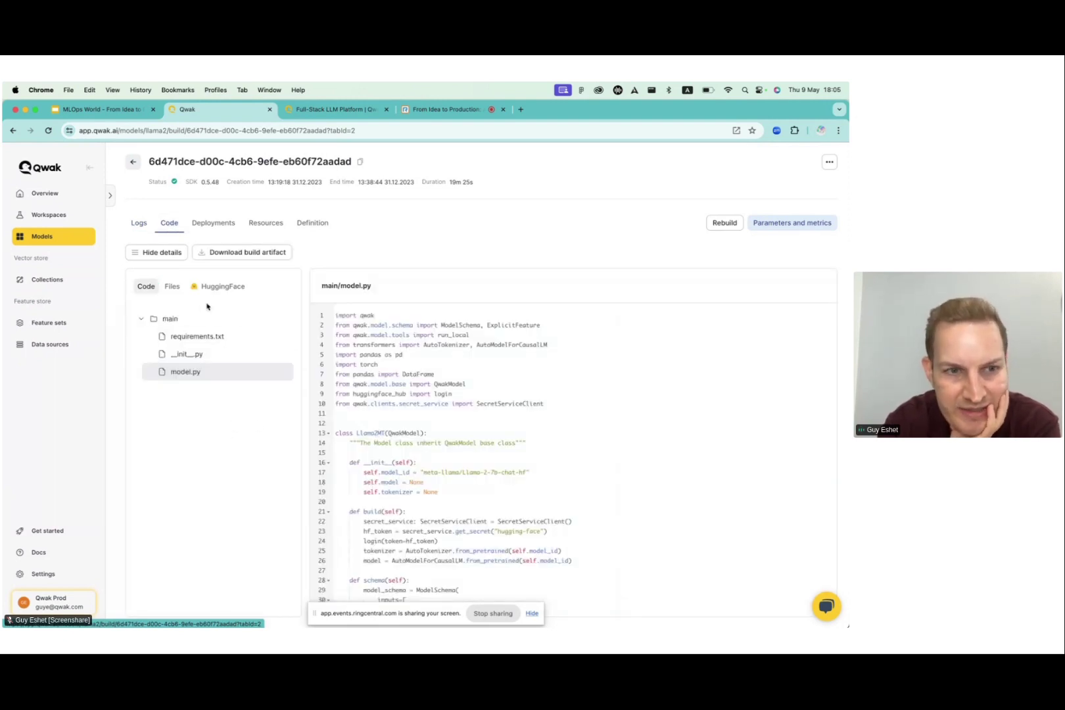
pyautogui.scroll(-5, 434, 481)
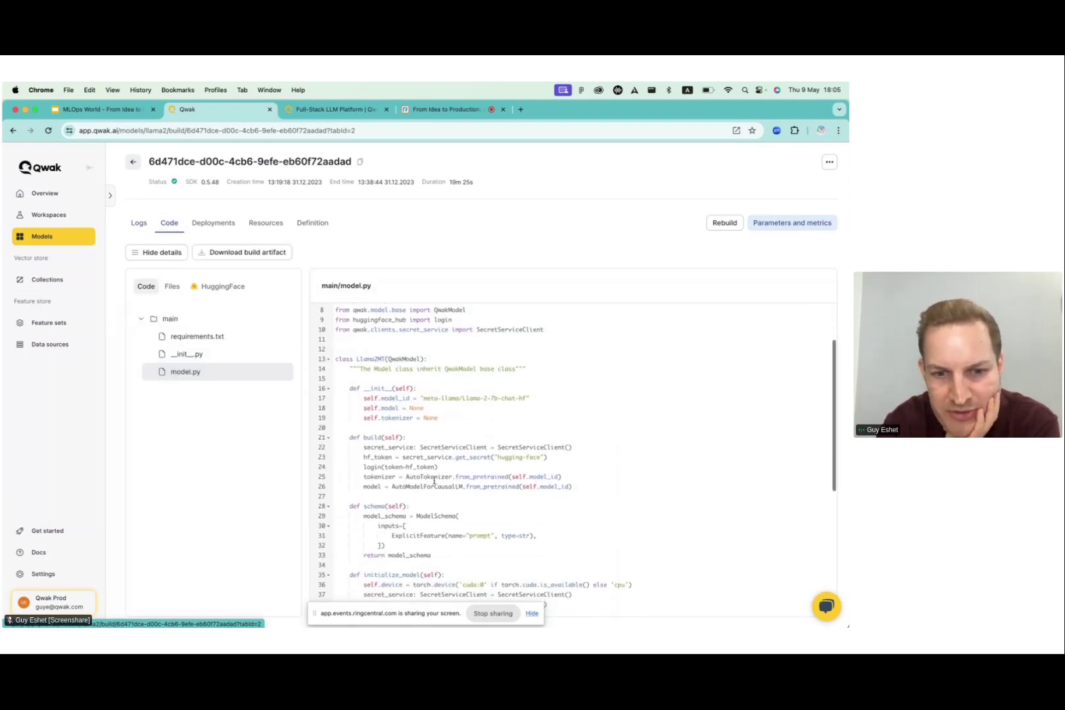
pyautogui.scroll(-5, 434, 480)
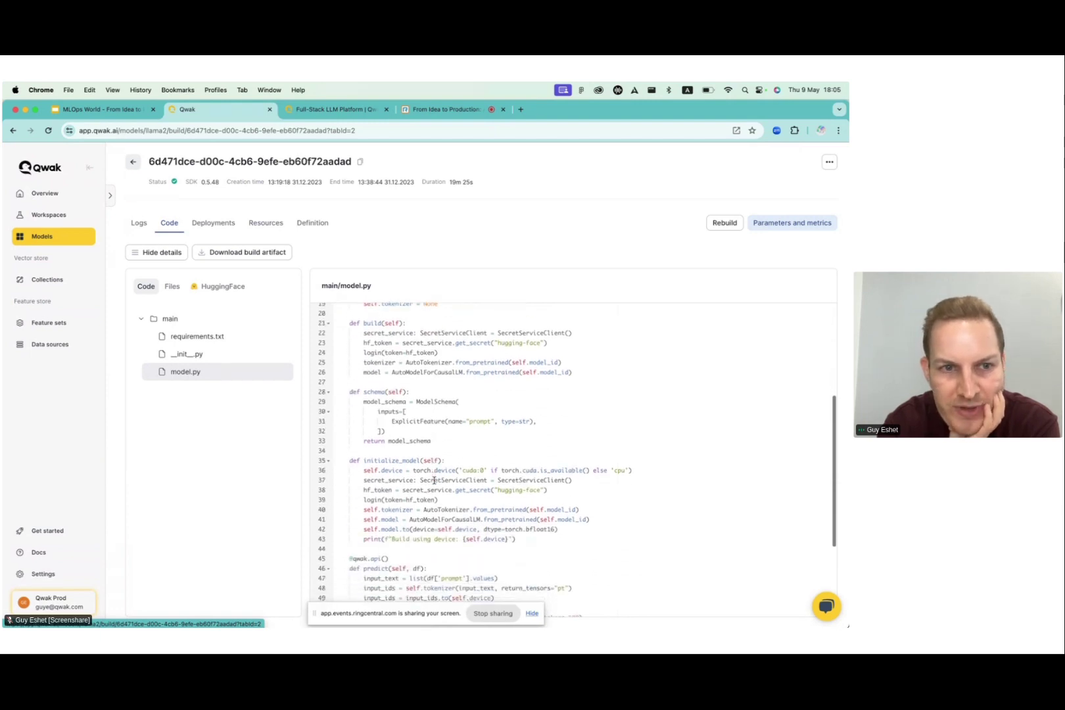
# Review the build's deployments and resource utilization, then return to the llama2 builds list
pyautogui.click(223, 224)
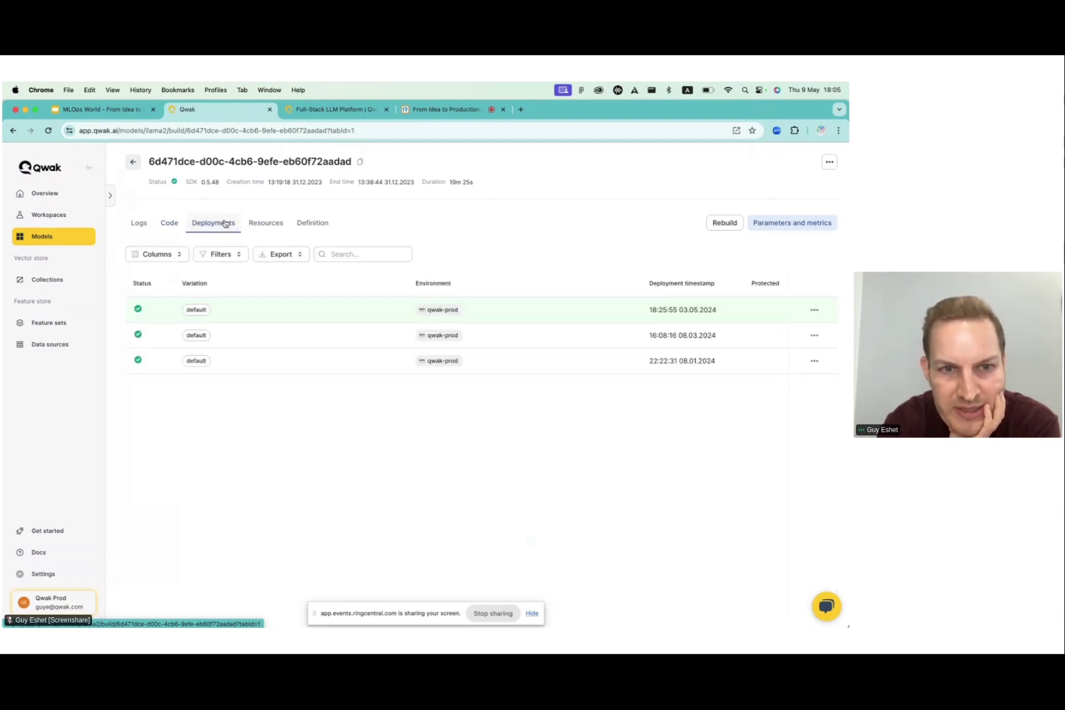
pyautogui.click(276, 227)
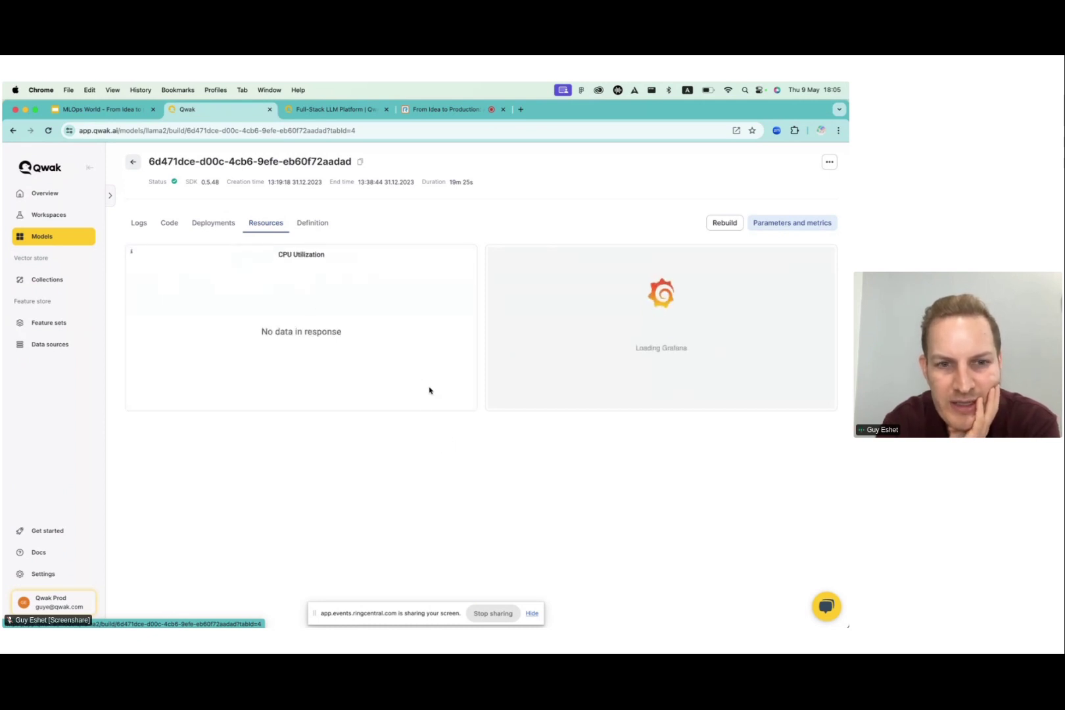
pyautogui.click(134, 163)
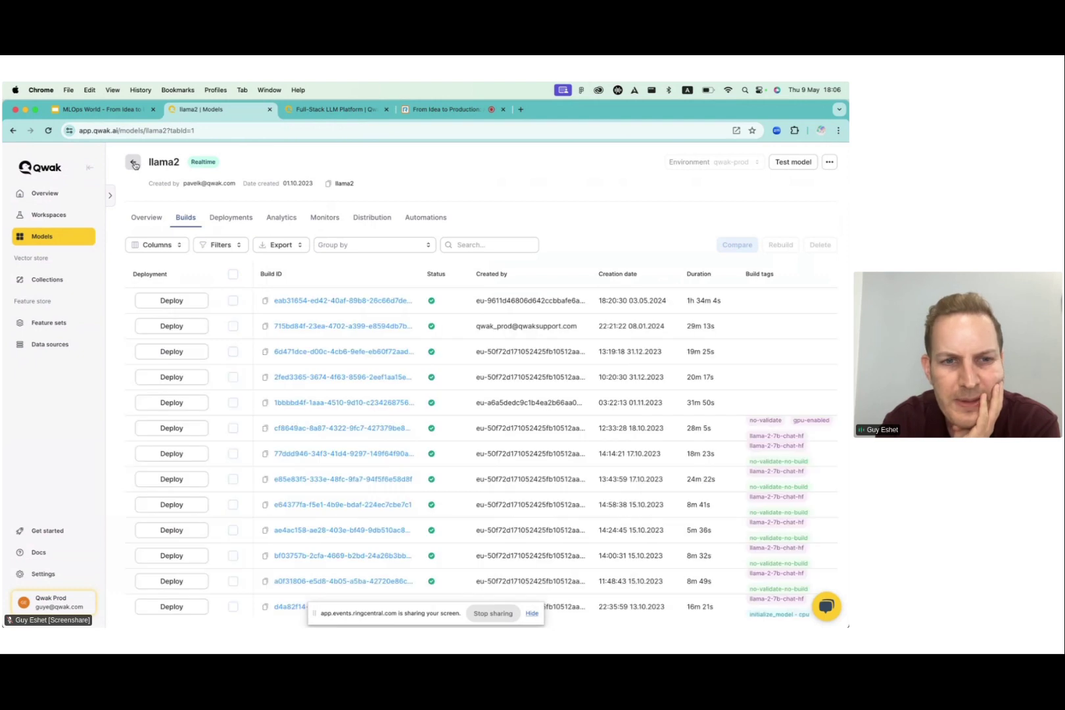
# Open the realtime deployment settings for the llama2 build created 08.01.2024 and inspect the available GPU instance types
pyautogui.click(190, 326)
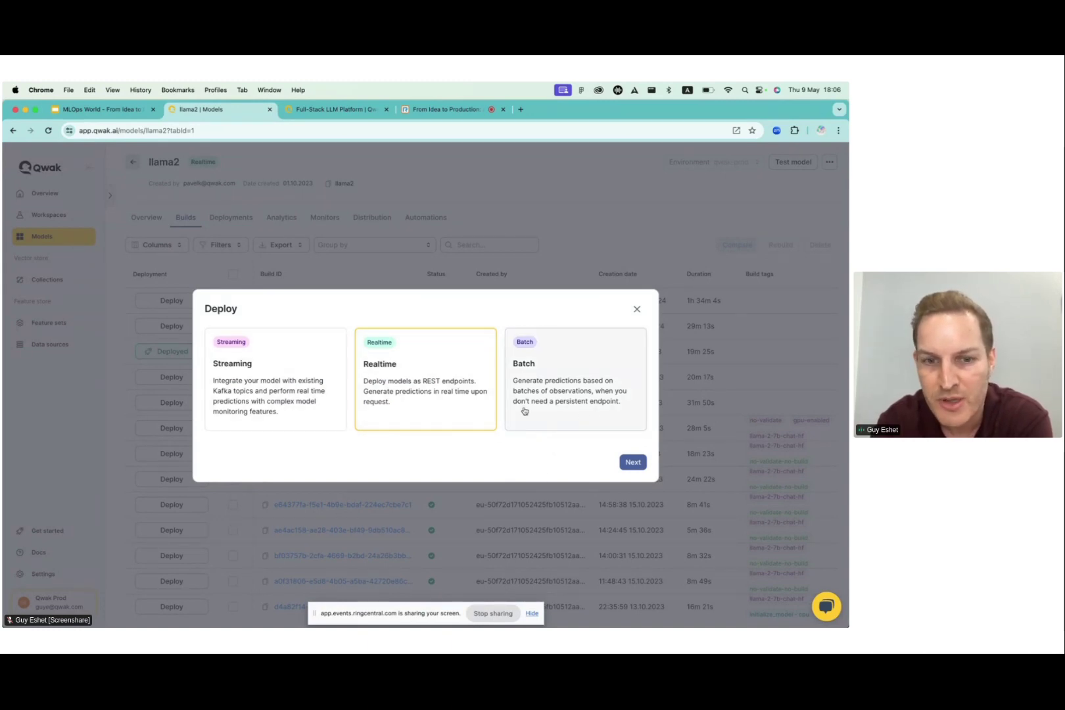
pyautogui.click(633, 463)
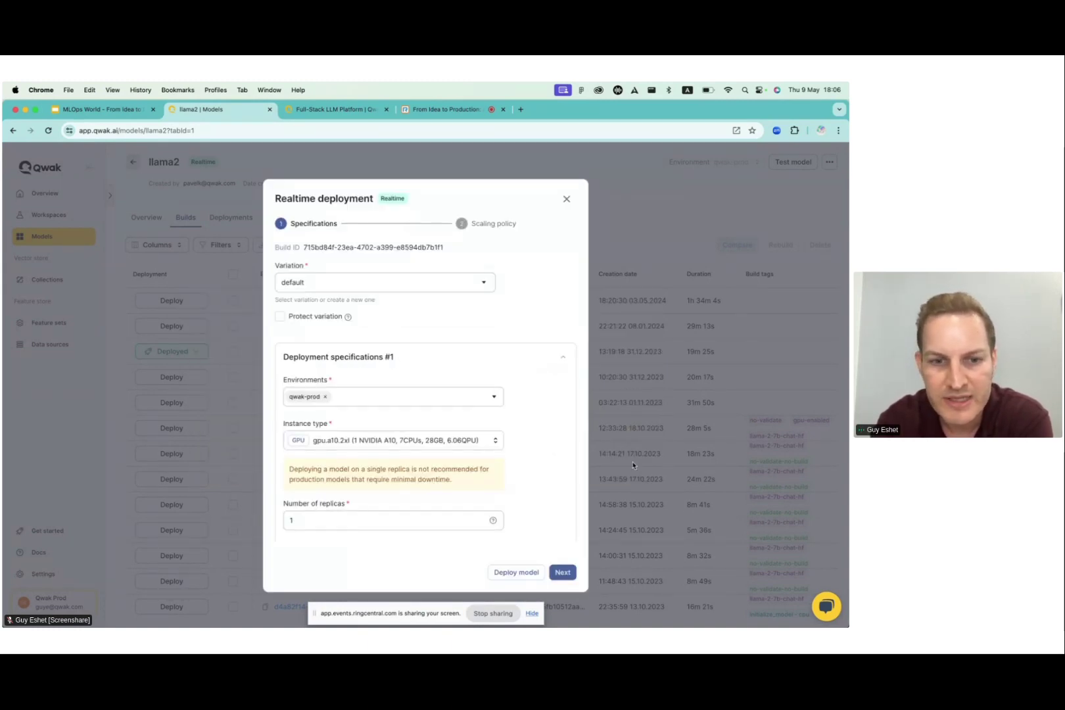
pyautogui.click(474, 444)
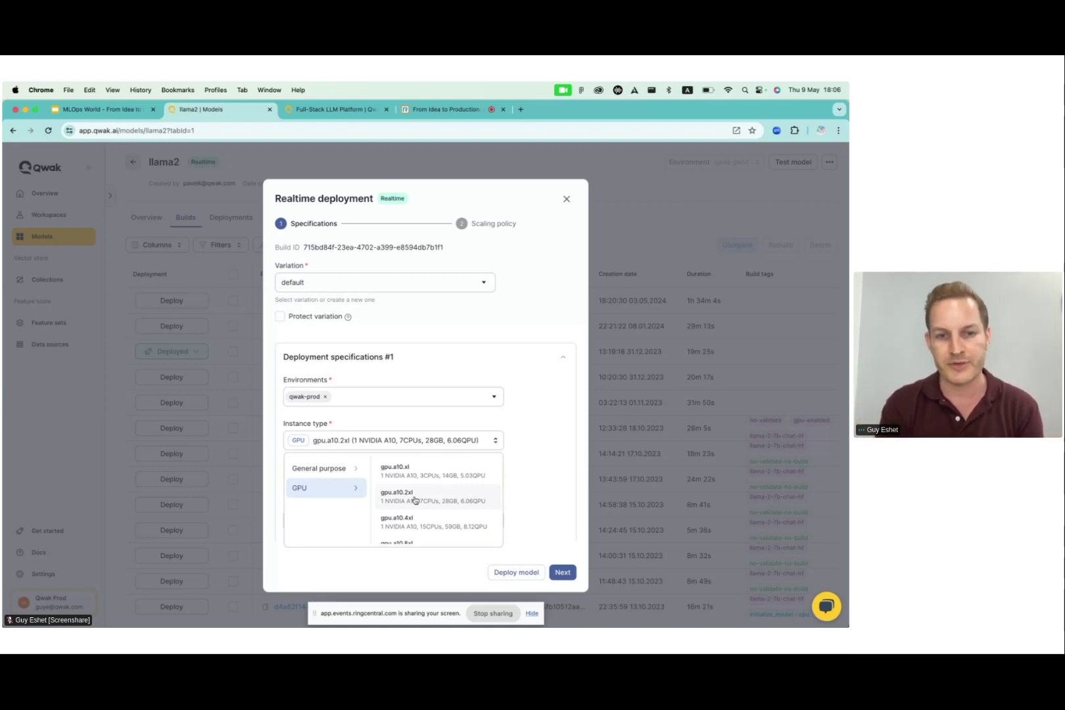
pyautogui.click(514, 439)
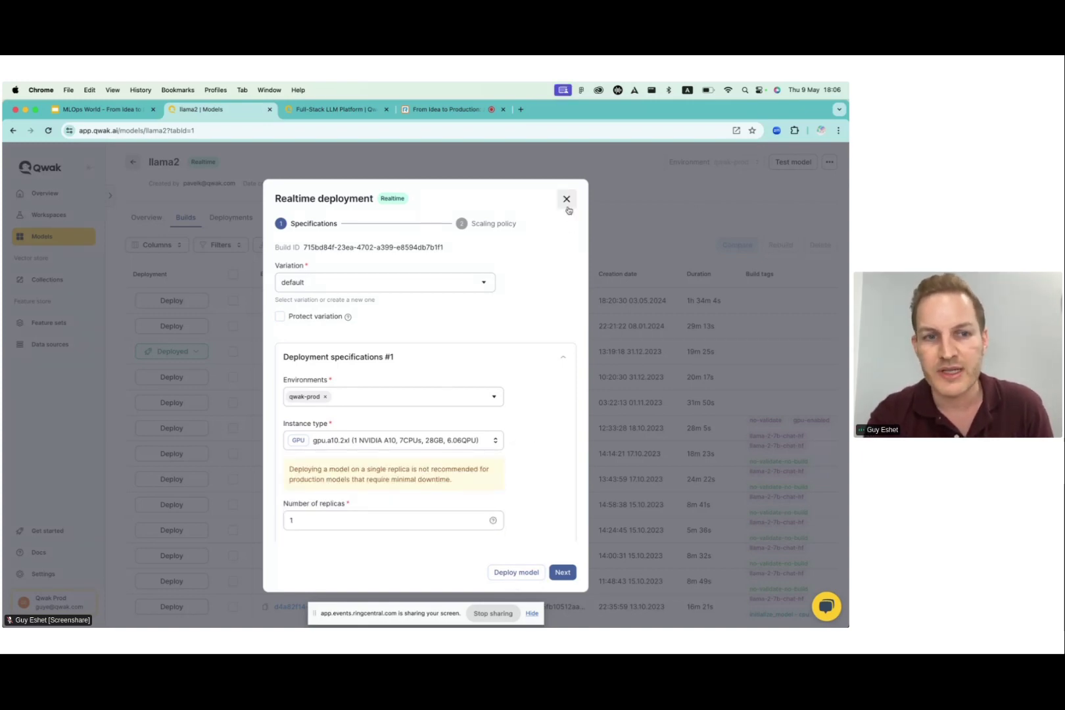
# Close the realtime deployment settings and review llama2's test code for REST API, Python, Java and Go
pyautogui.click(567, 203)
pyautogui.click(793, 163)
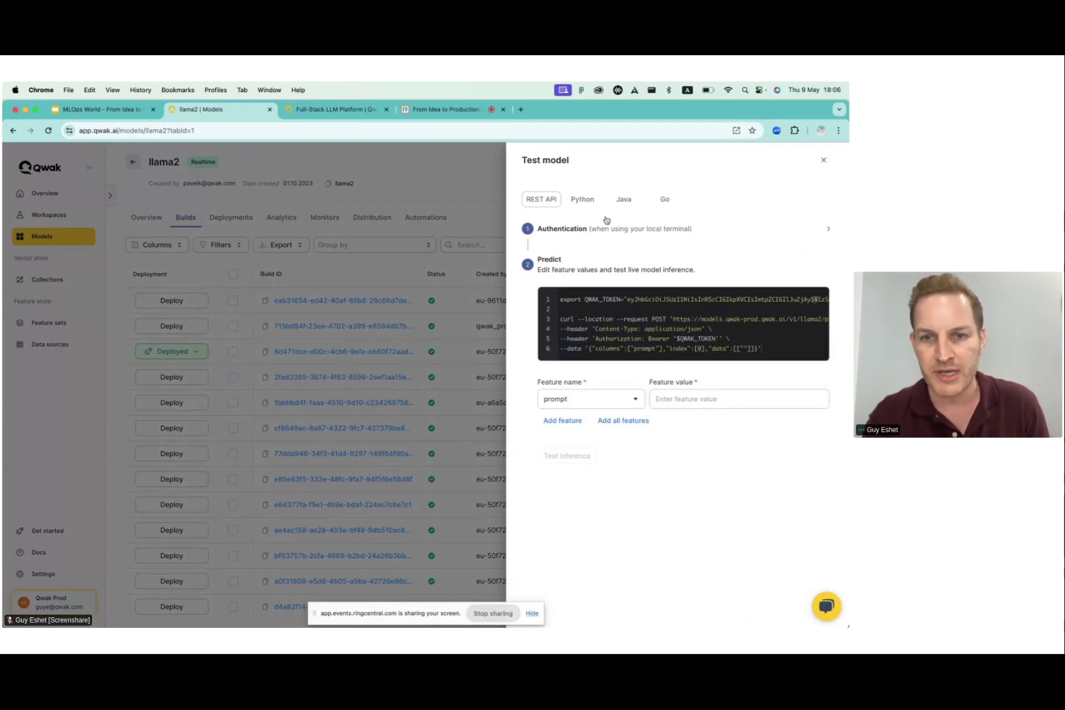
pyautogui.click(578, 198)
pyautogui.click(625, 201)
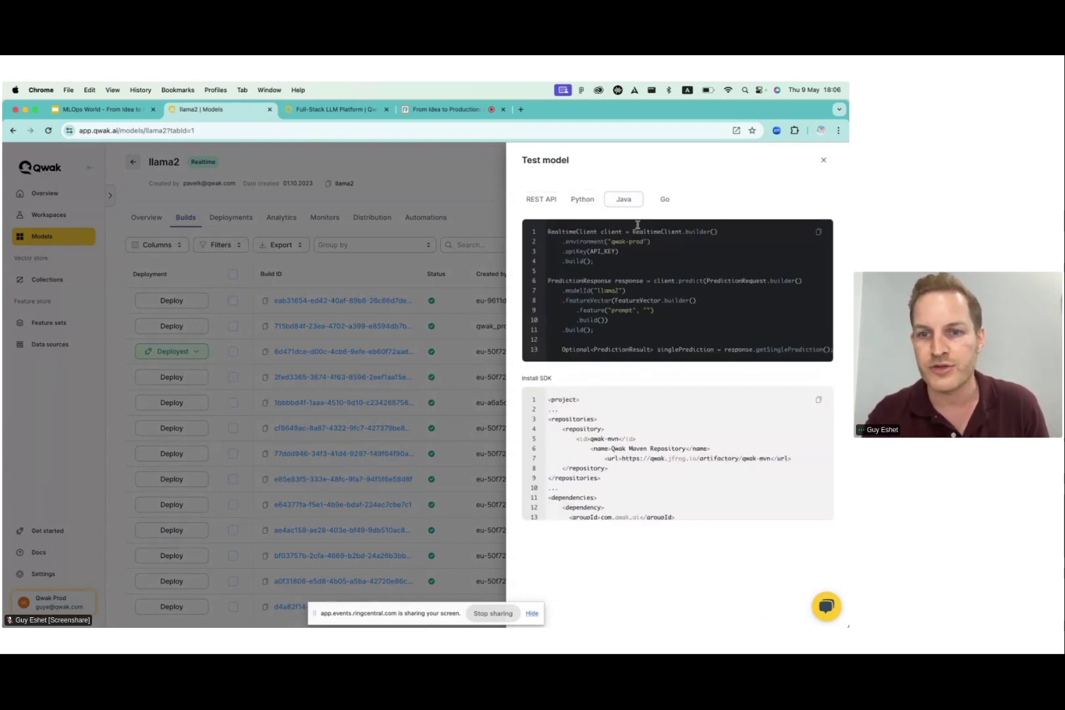
pyautogui.click(666, 202)
pyautogui.click(823, 161)
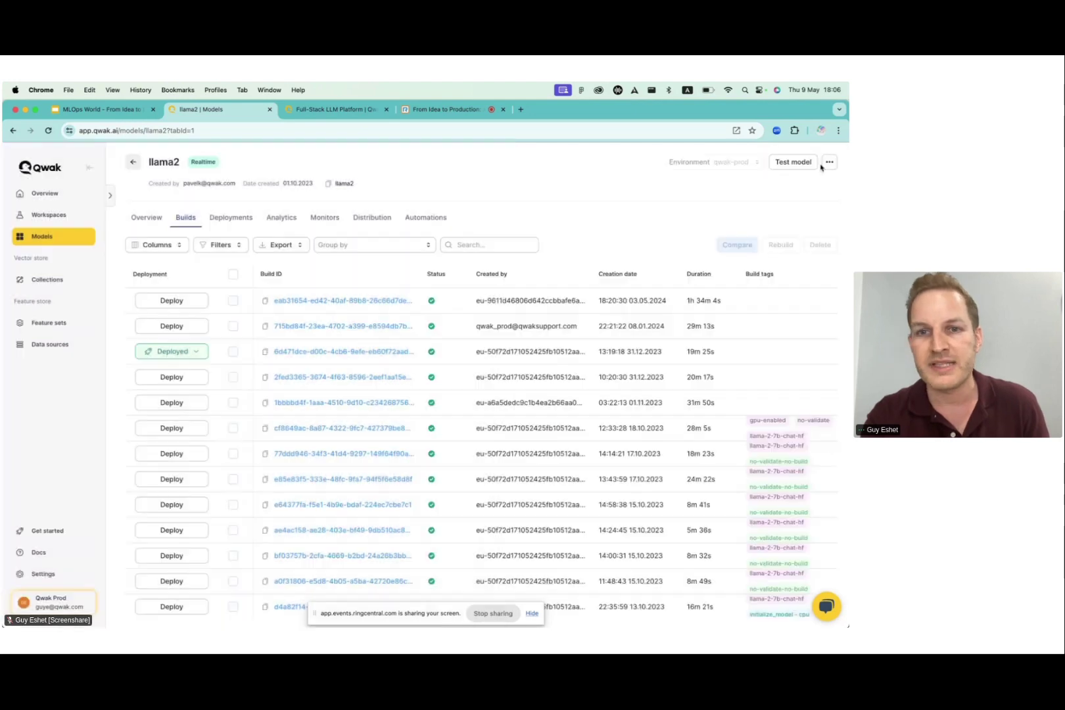
# Return to the platform overview and check the one-click build and deploy option for the Sentence Embeddings trending model
pyautogui.click(46, 194)
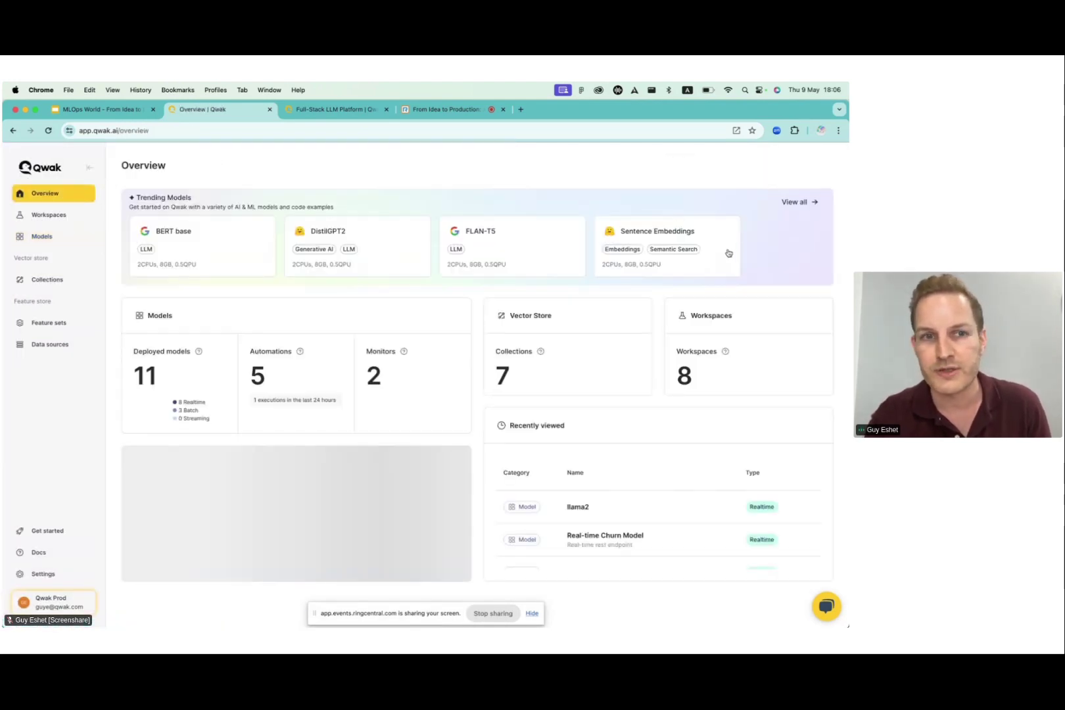
pyautogui.click(721, 254)
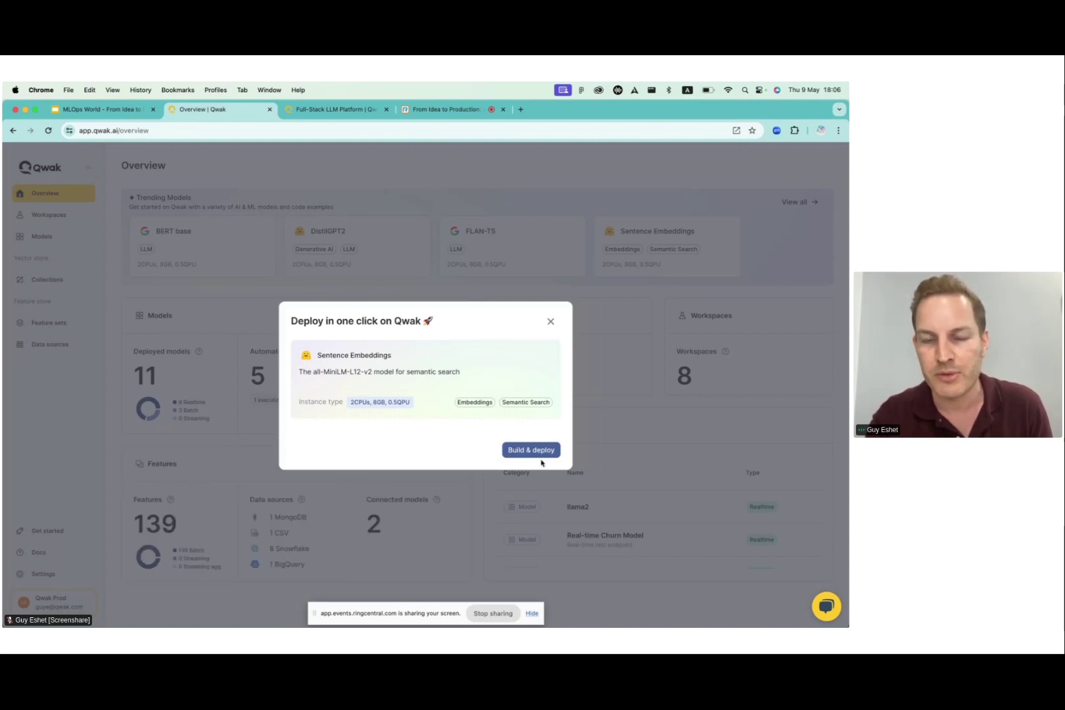
pyautogui.click(551, 322)
# Switch to the full-screen Qwak Demo prototype and open the Banker Agent prompt
pyautogui.hotkey('ctrl', 'Right')
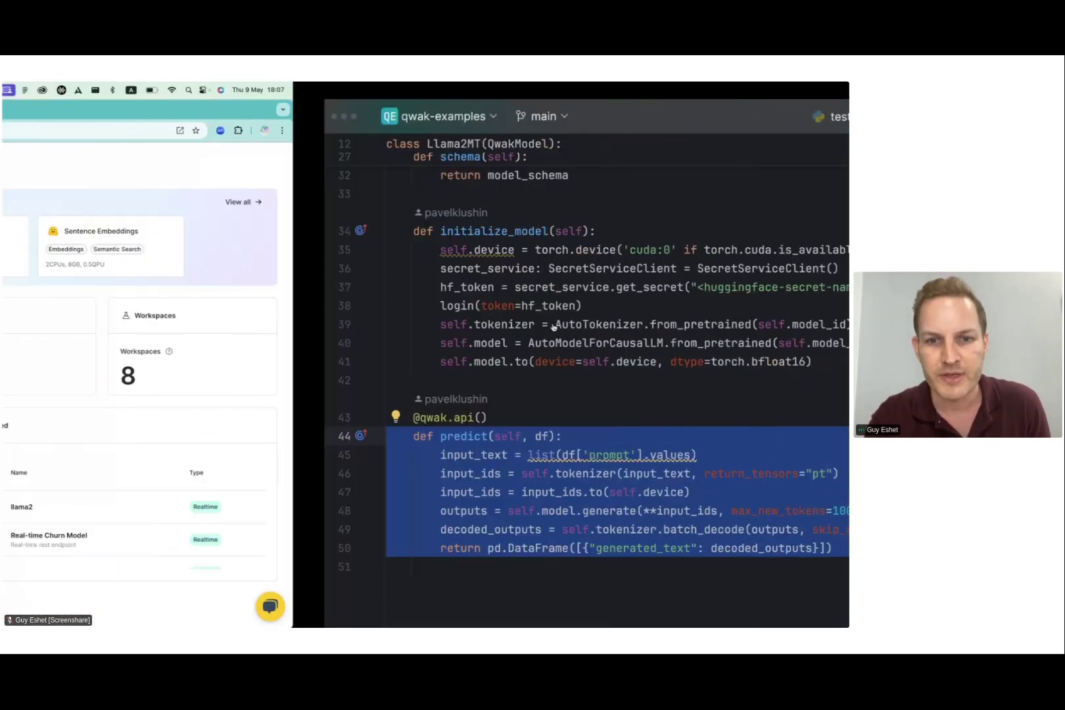
pyautogui.hotkey('ctrl', 'Right')
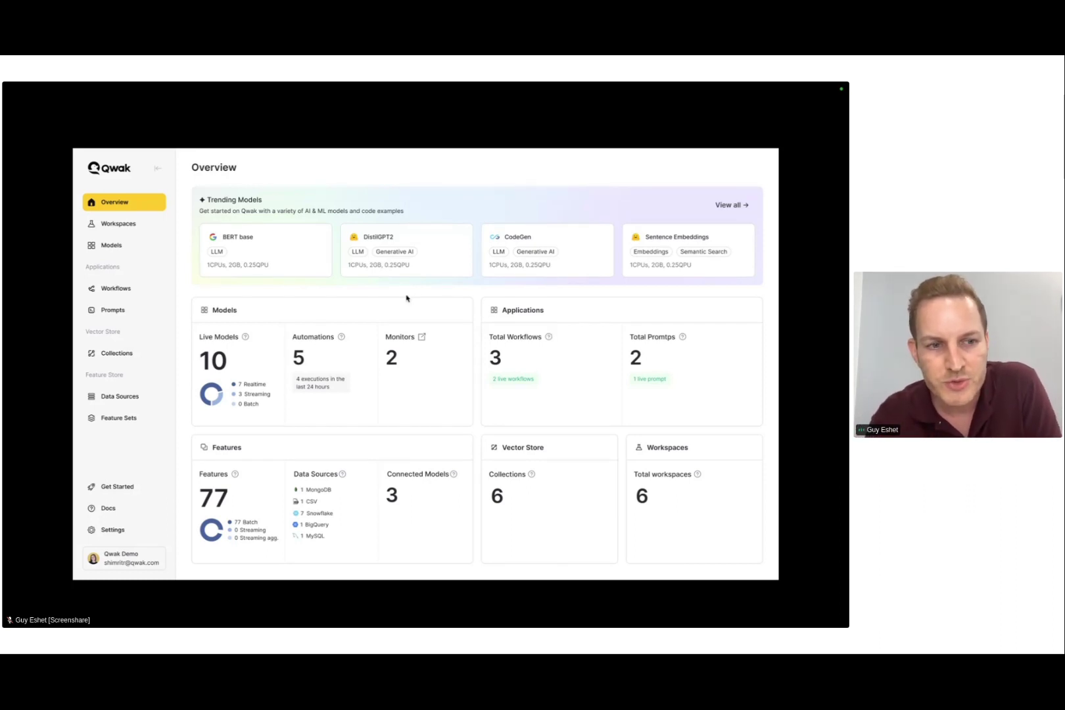
pyautogui.click(113, 311)
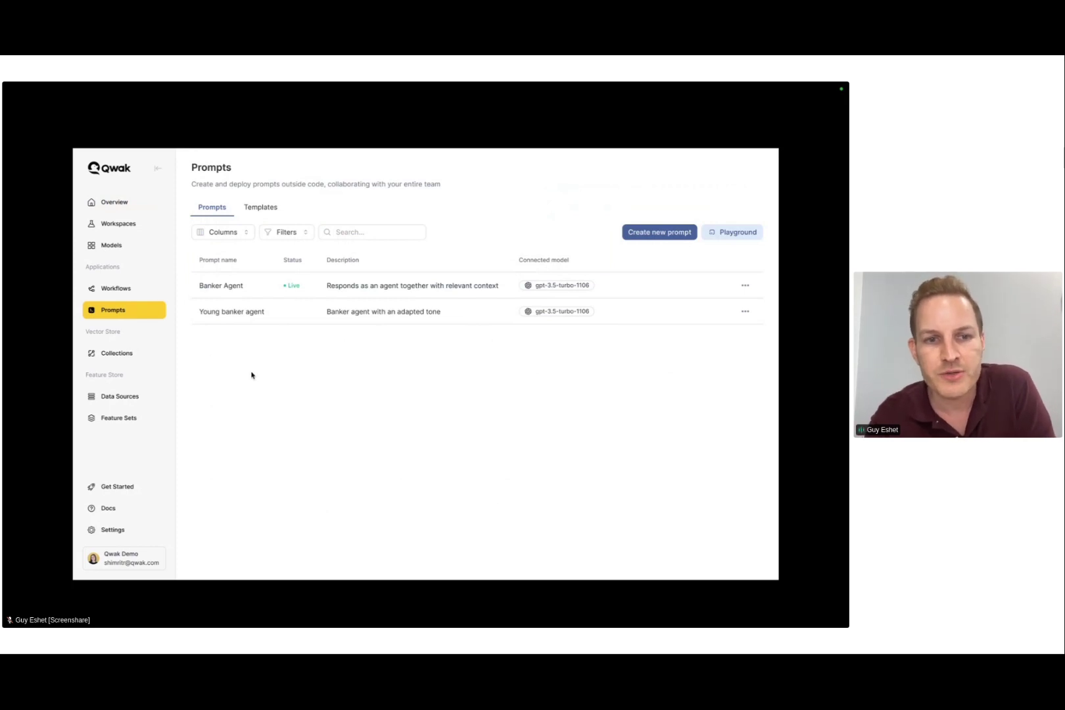
pyautogui.click(289, 291)
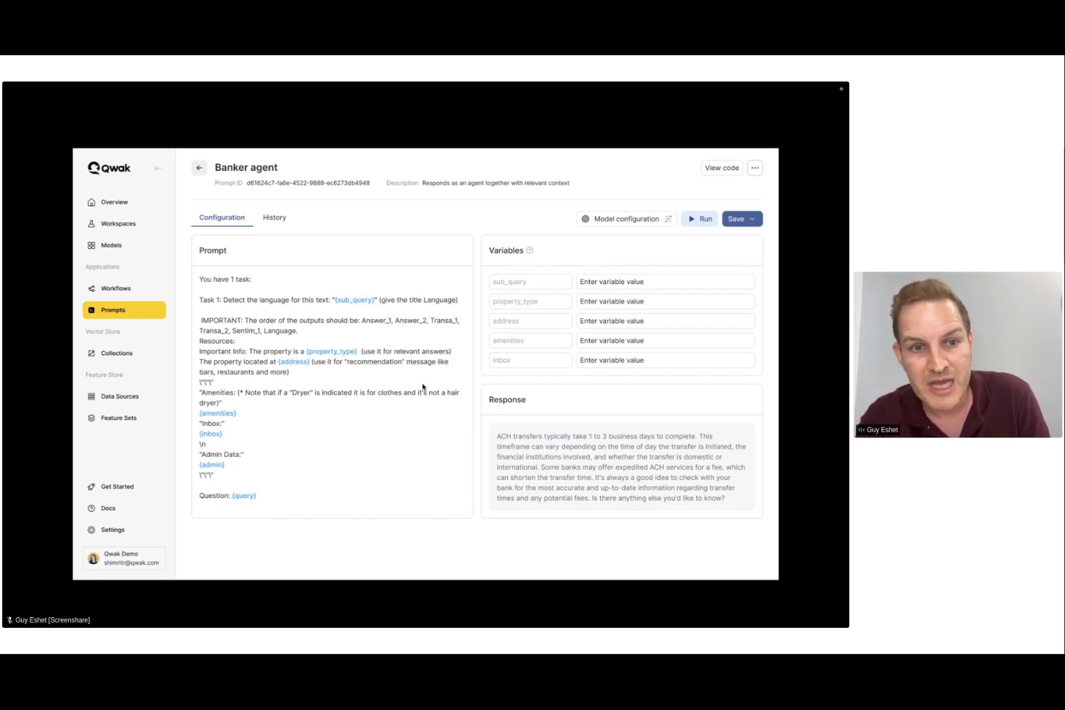
# Review the Banker agent prompt's history, view the January 11, 2024 3:15 PM version, and return to its configuration
pyautogui.click(274, 217)
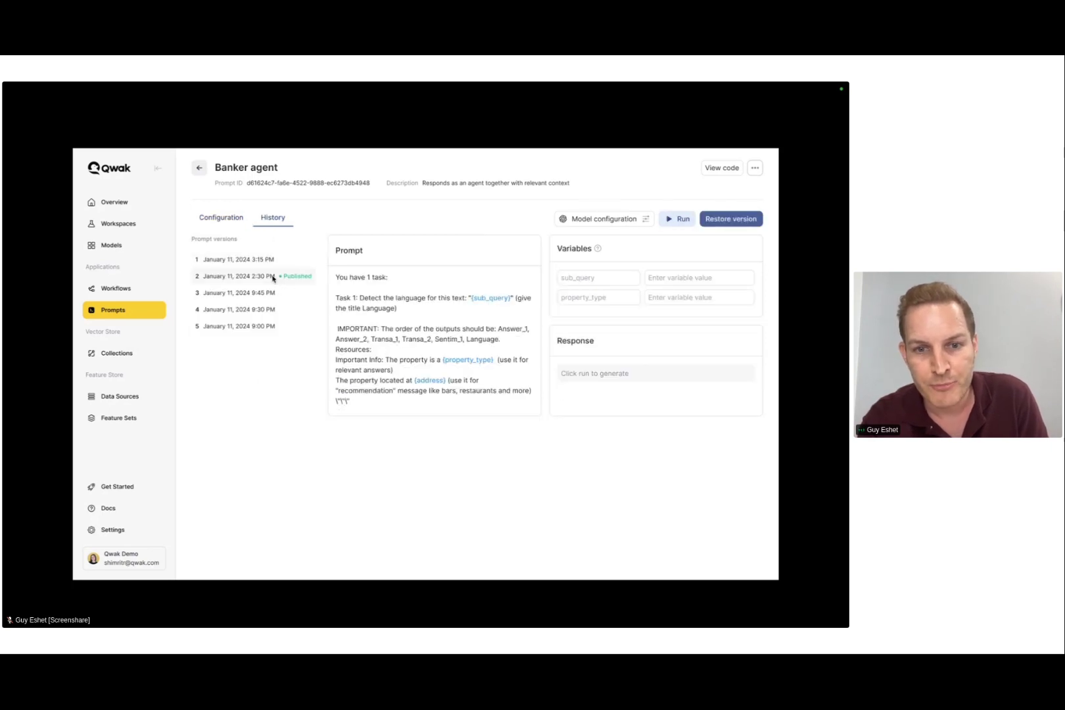
pyautogui.click(260, 264)
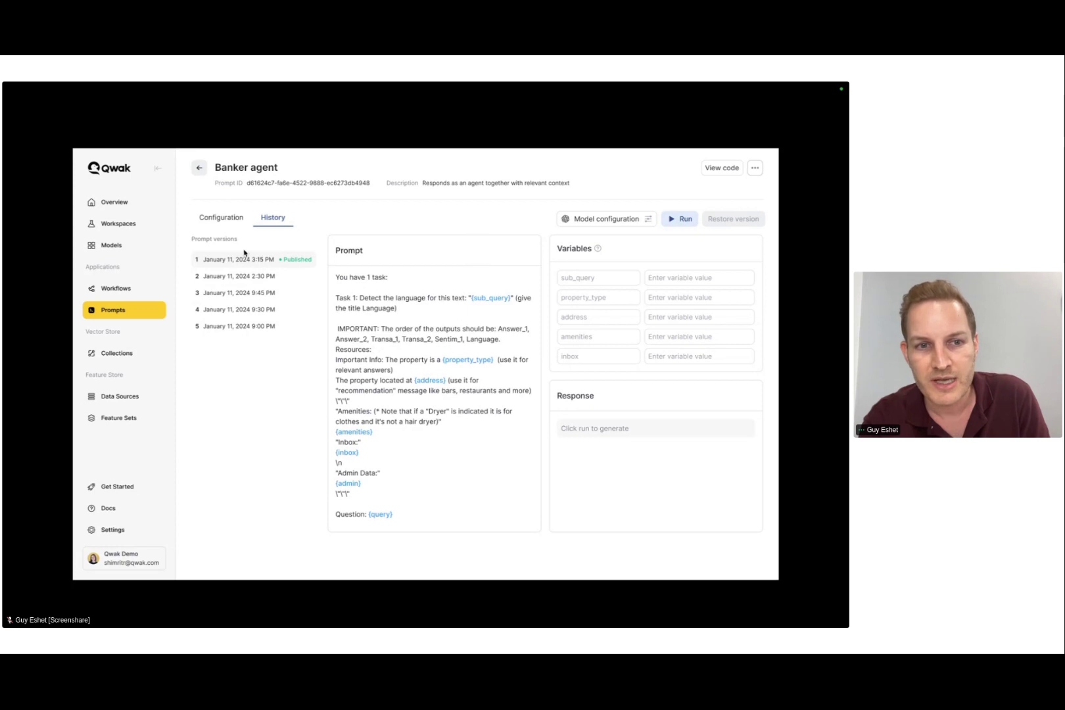
pyautogui.click(221, 224)
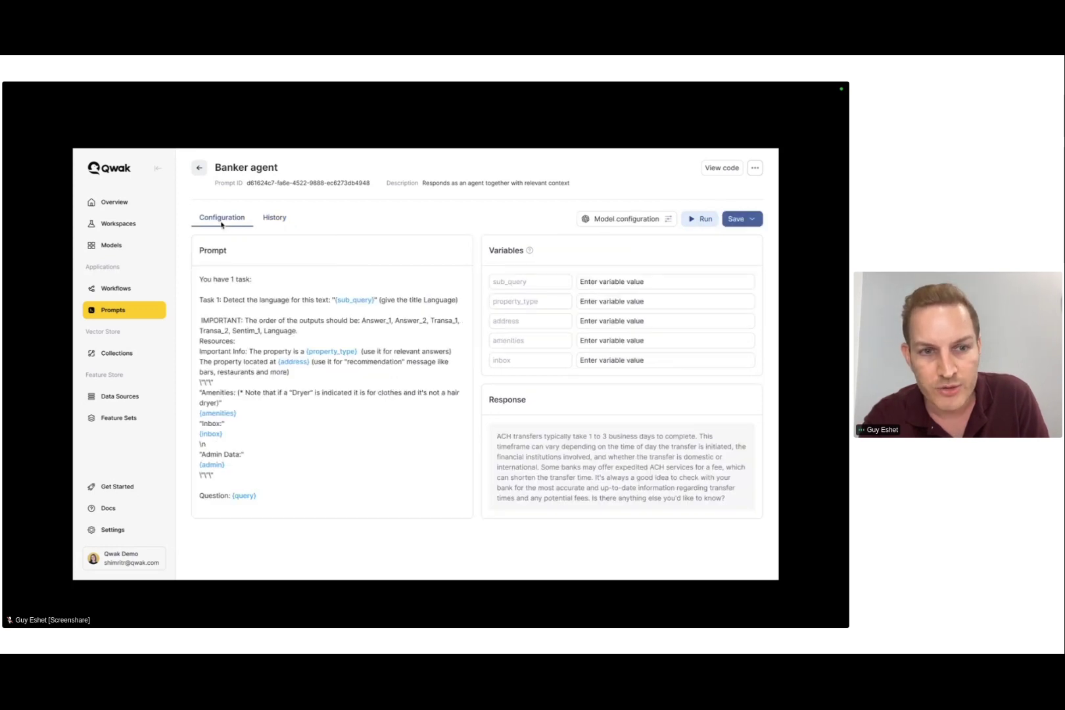
# Examine the Banker agent's model configuration, including the available providers and the selected OpenAI model, then close it
pyautogui.click(656, 222)
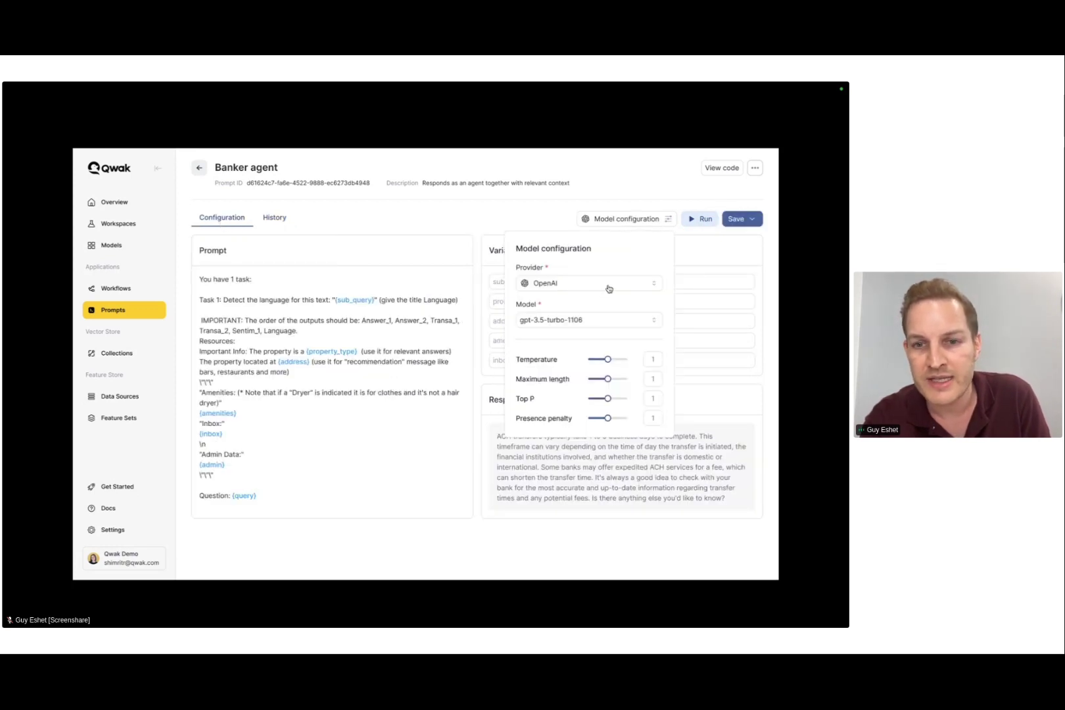
pyautogui.click(609, 285)
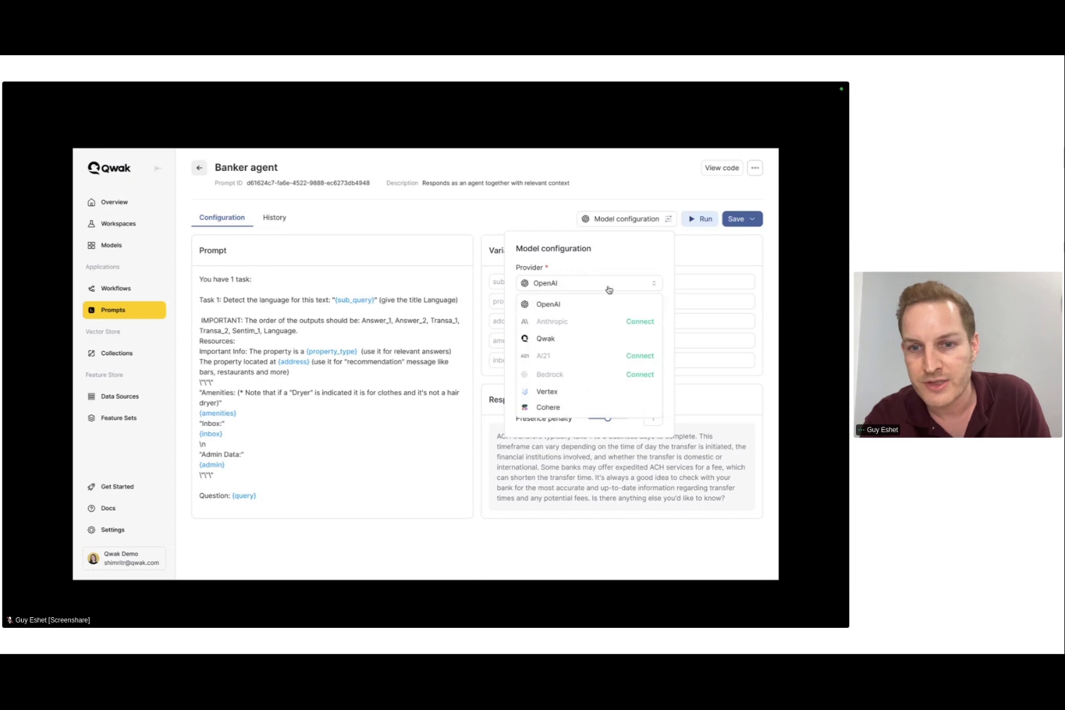
pyautogui.click(564, 305)
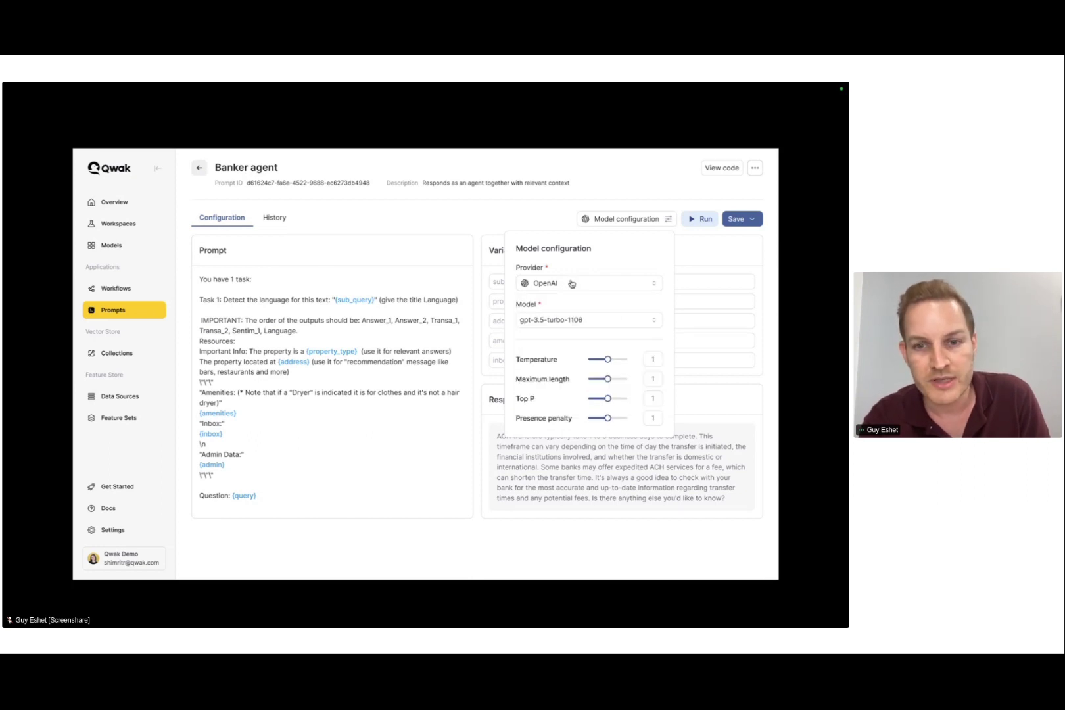
pyautogui.click(576, 327)
pyautogui.click(576, 326)
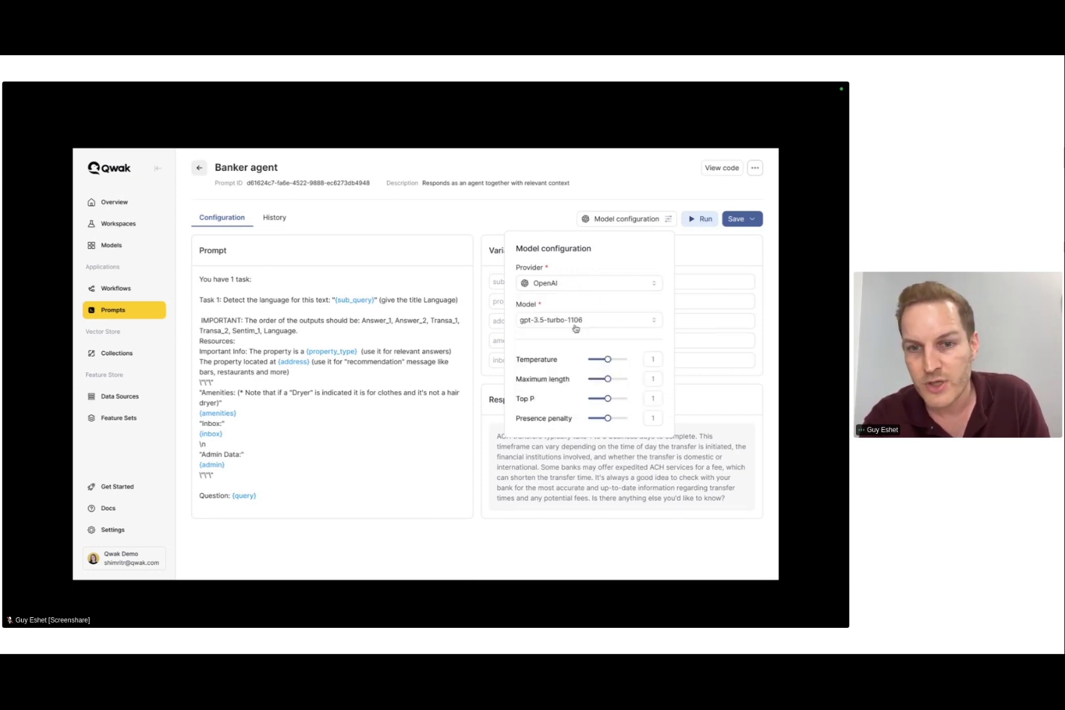
pyautogui.click(576, 288)
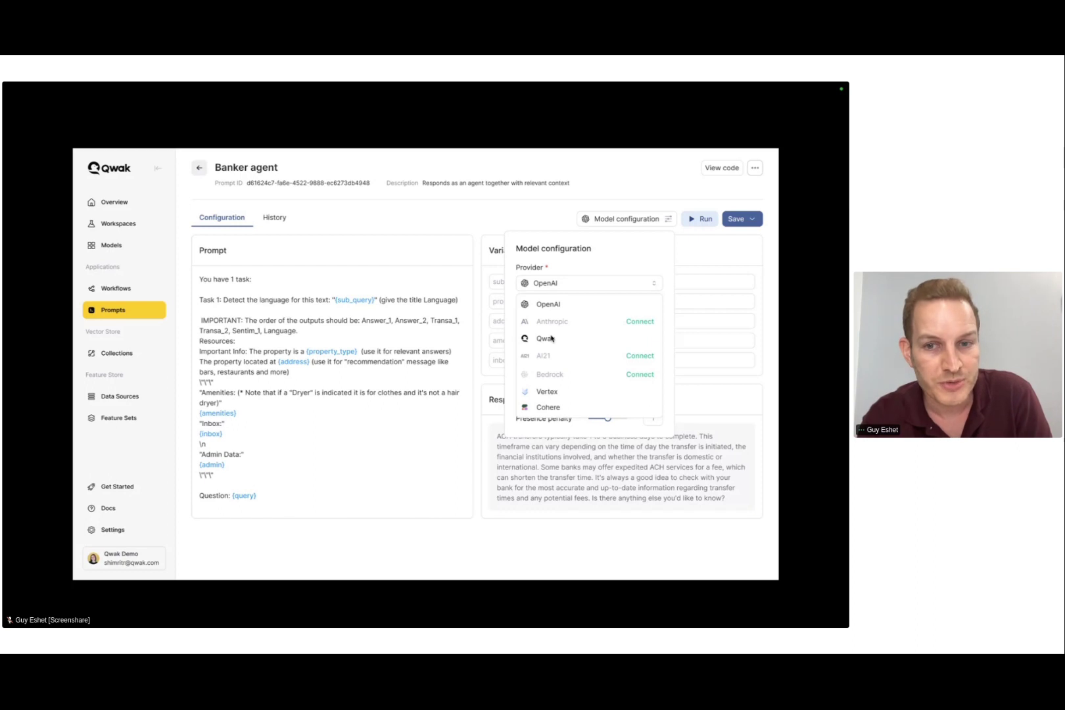
pyautogui.click(624, 254)
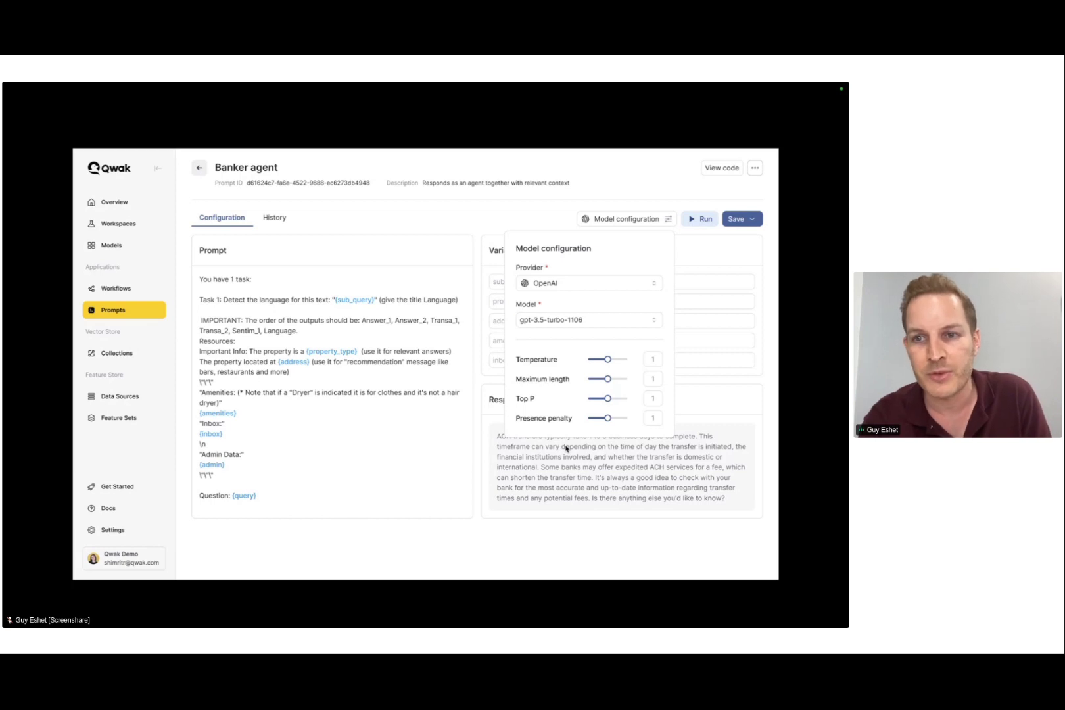
pyautogui.click(361, 386)
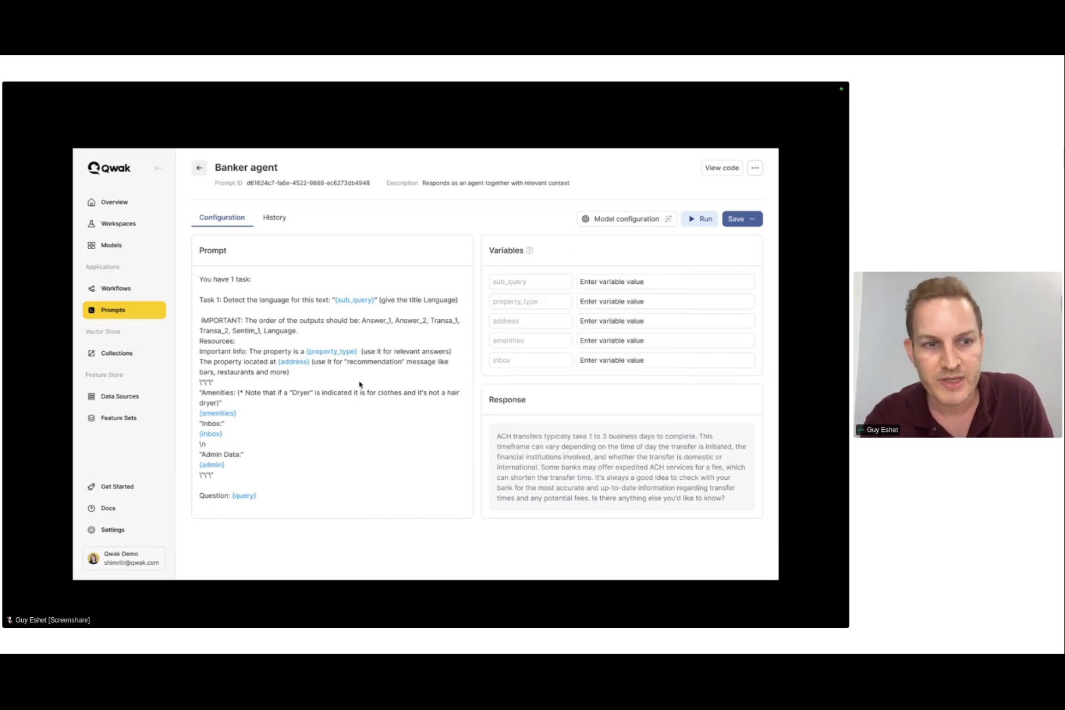
# Open the Finance Bot workflow, view its overview, and compare its flows across the qwak.prod, qwak.staging and qwak.dev environments
pyautogui.click(137, 292)
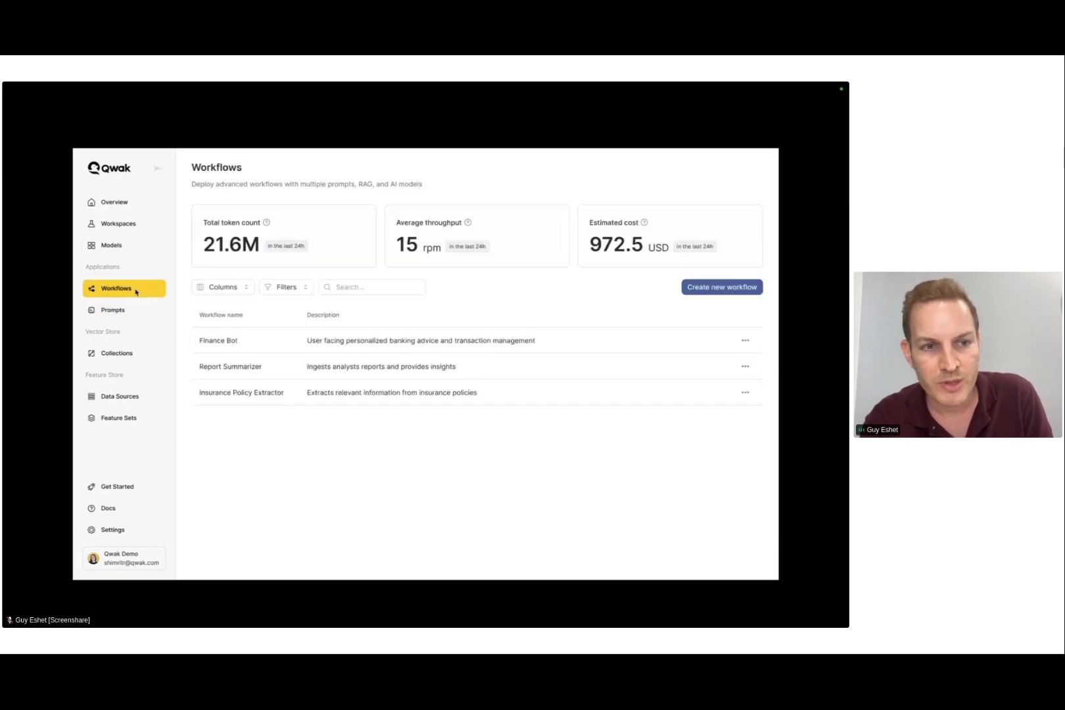
pyautogui.click(227, 343)
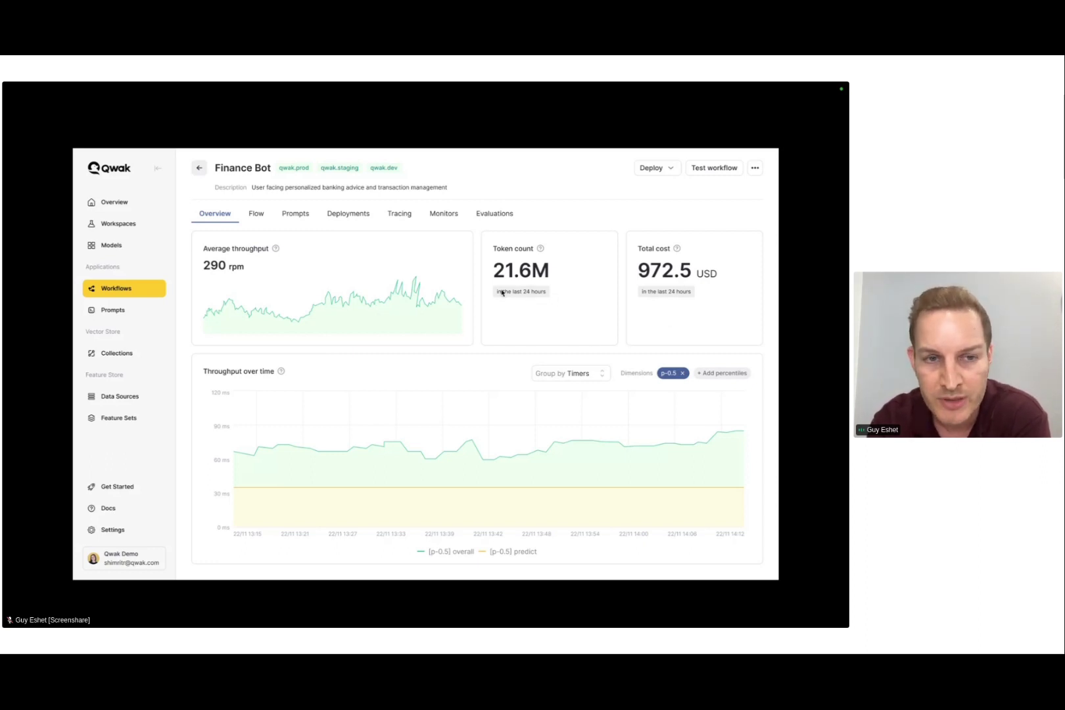
pyautogui.click(257, 214)
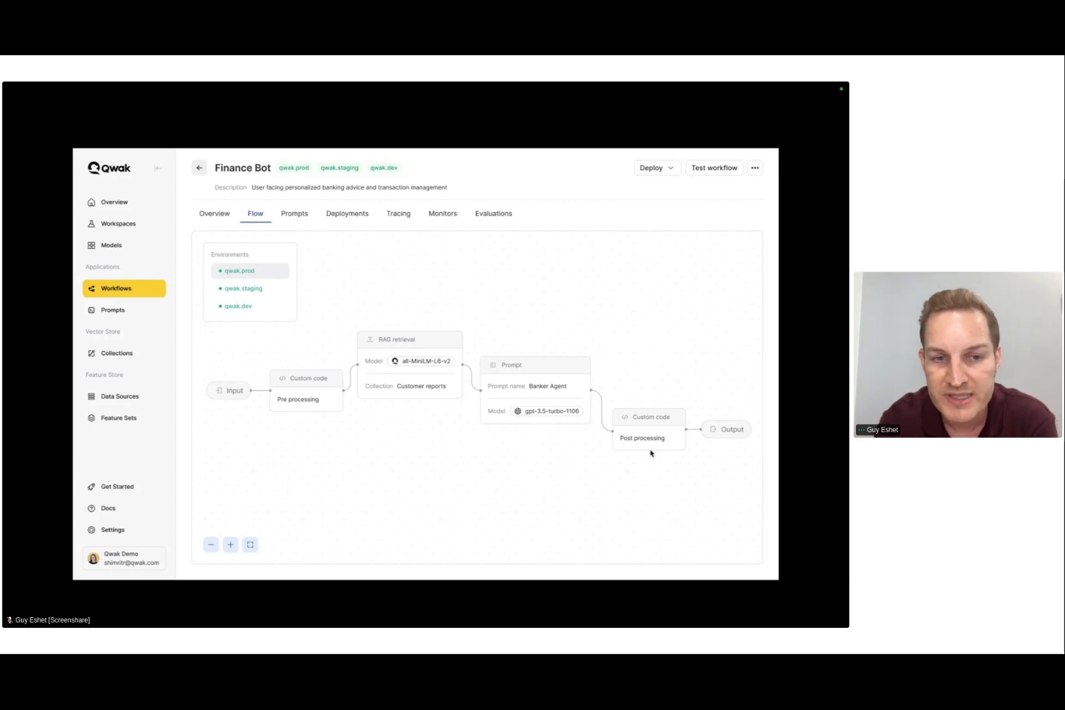
pyautogui.click(262, 291)
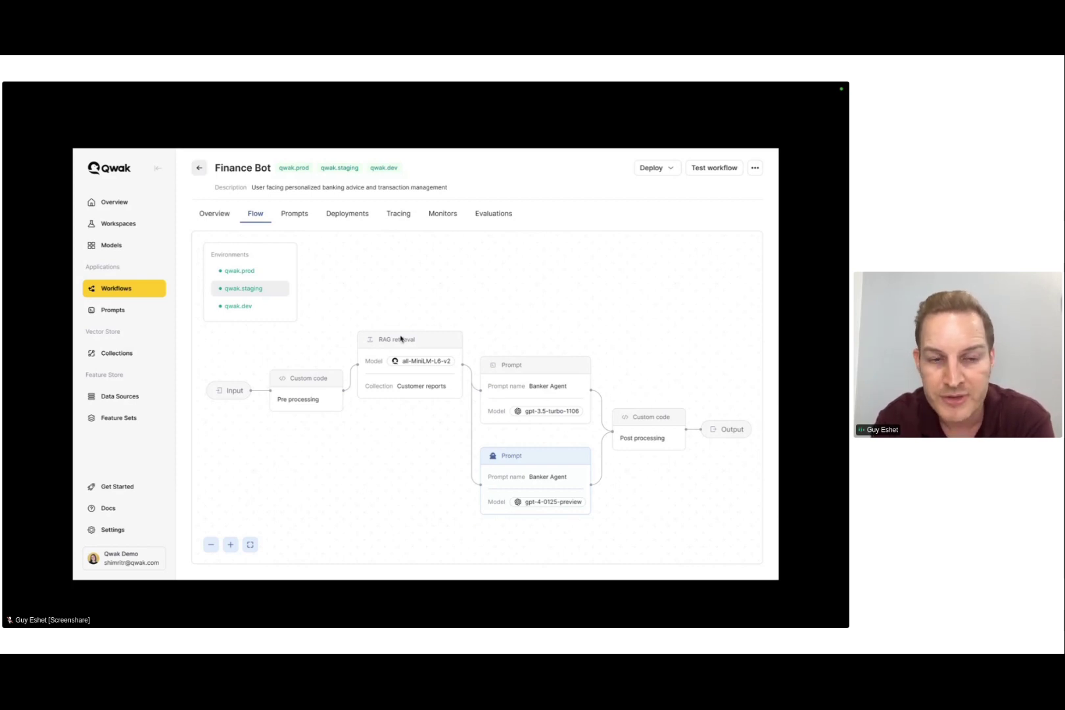
pyautogui.click(240, 307)
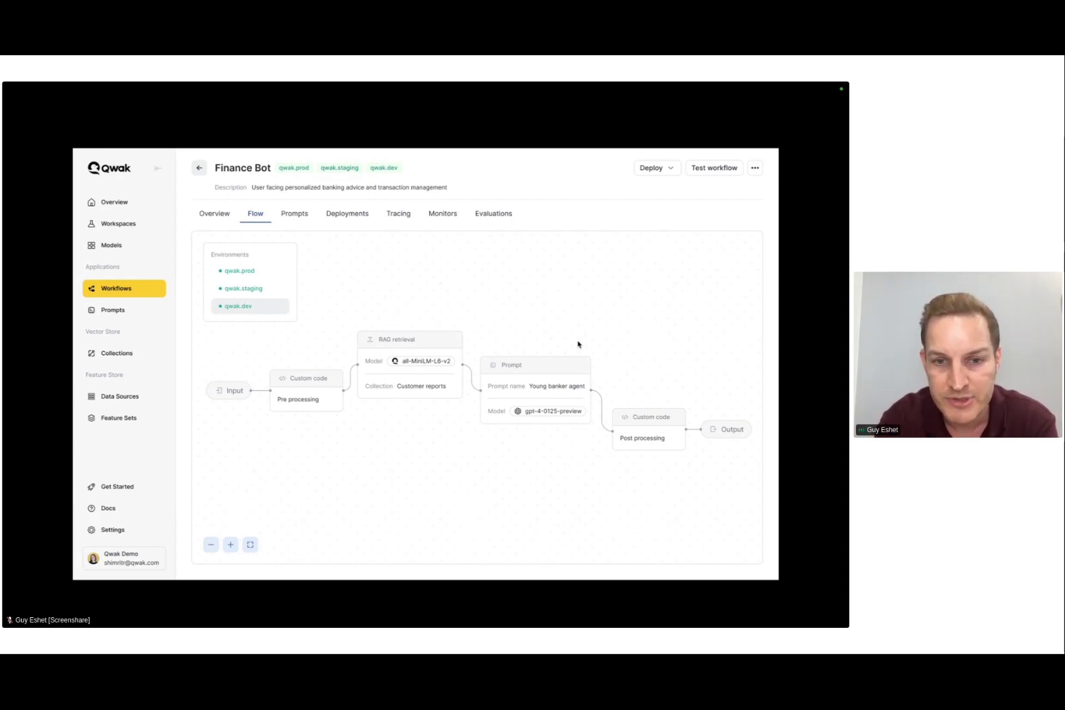
pyautogui.click(261, 290)
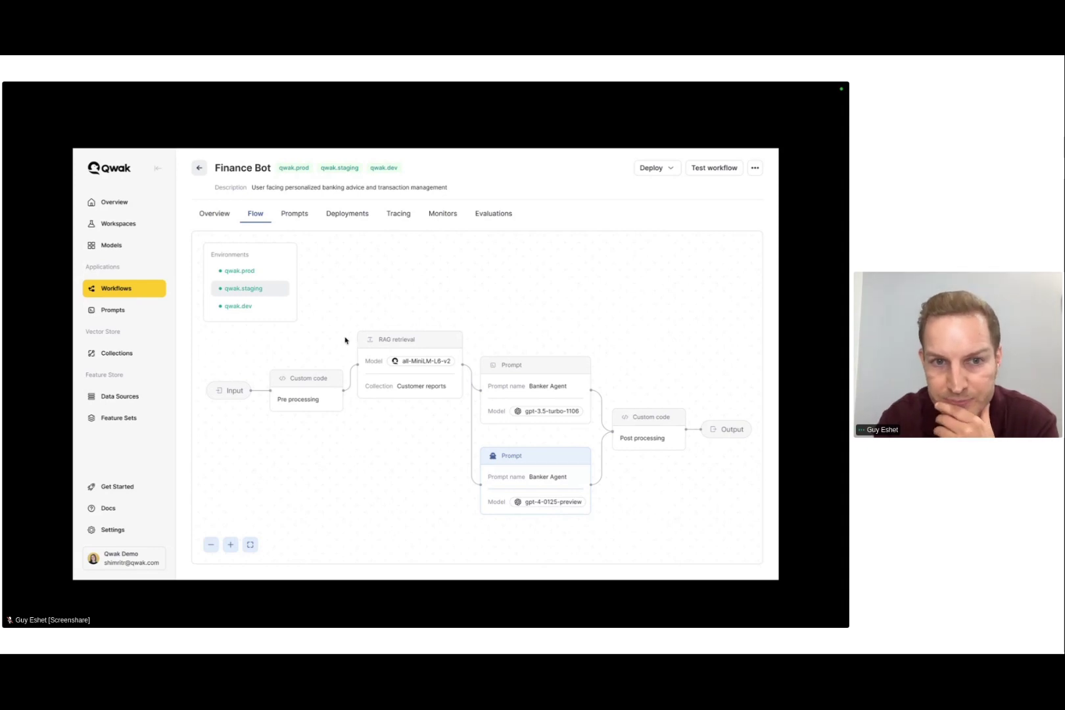
# Inspect the tracing details of Finance Bot's run started at 10:45:39 on 12.06.2023, then close them
pyautogui.click(402, 216)
pyautogui.click(324, 291)
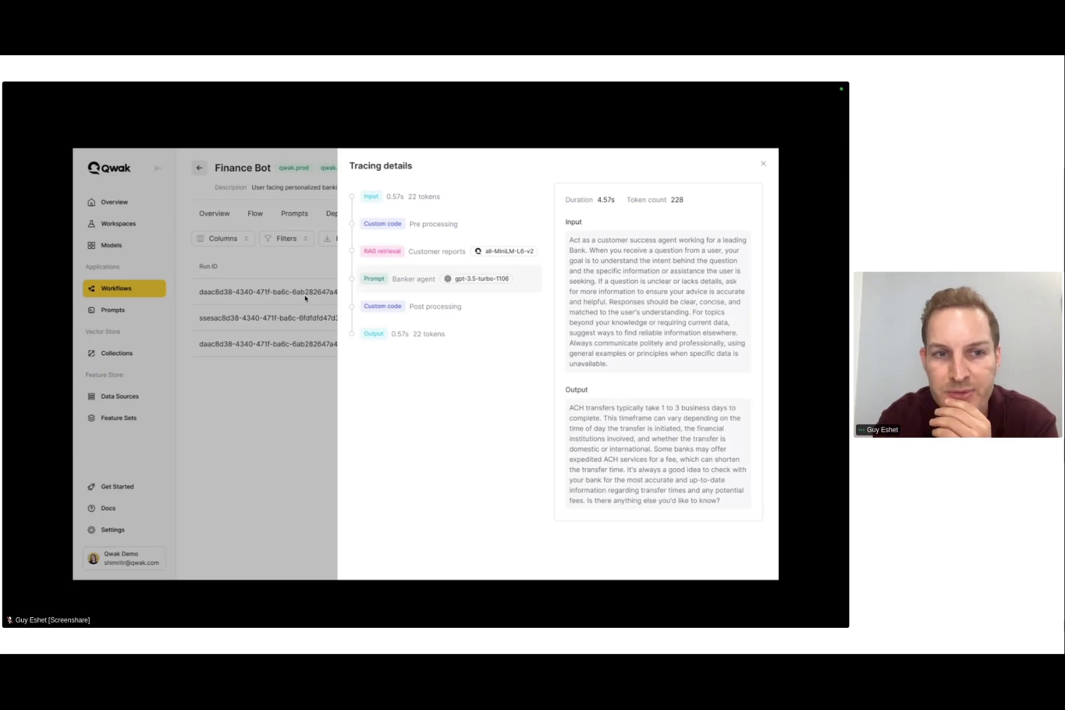
pyautogui.click(311, 284)
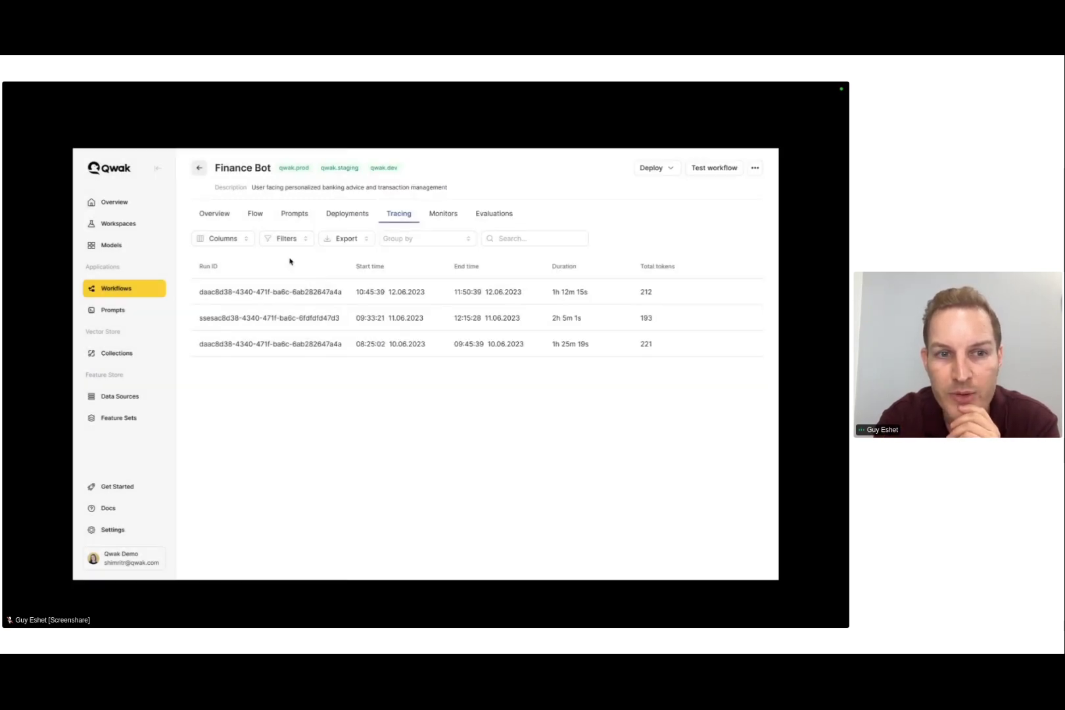
# Revisit the Finance Bot flow and the Banker Agent prompt, then return to the workflows list
pyautogui.click(256, 216)
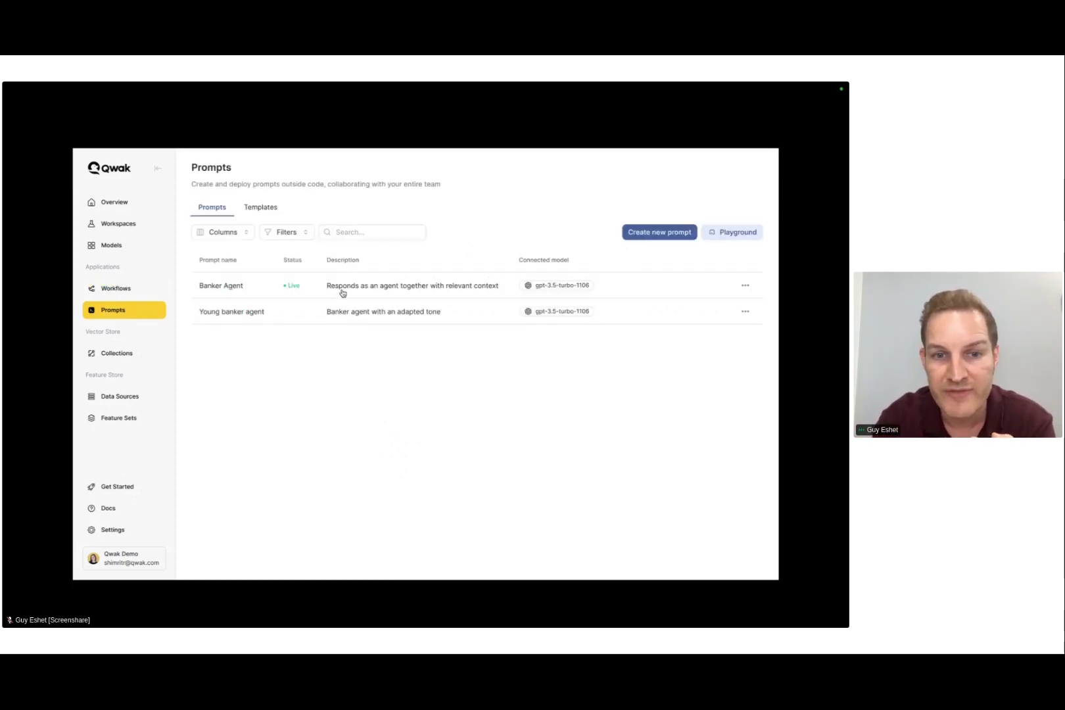
pyautogui.click(342, 292)
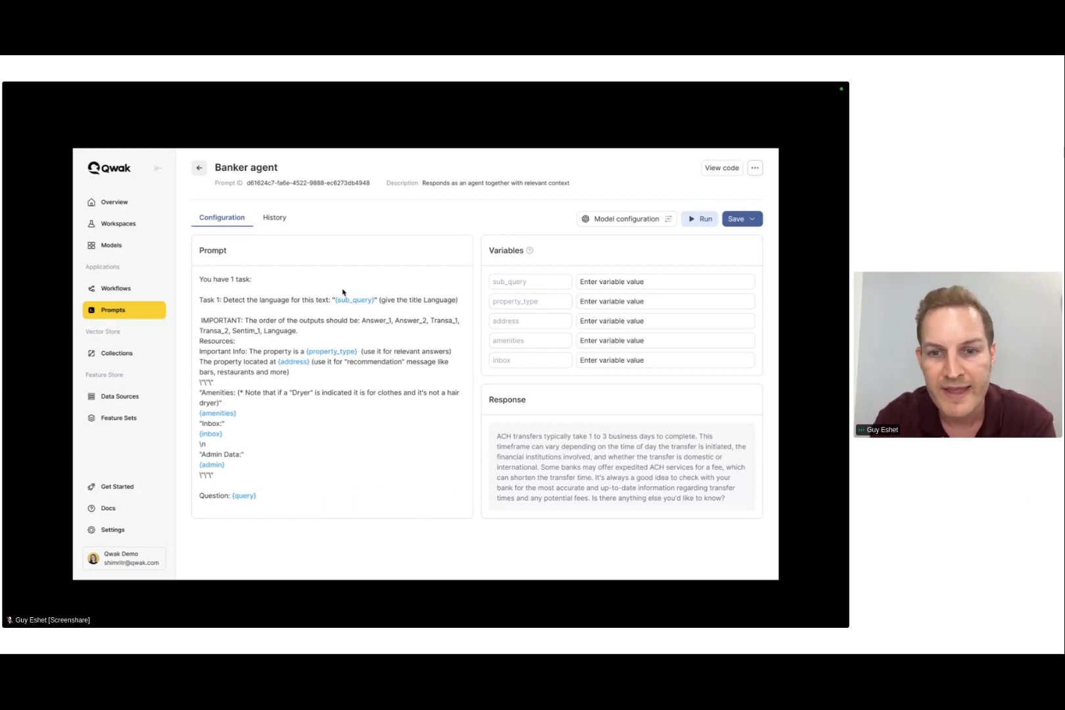
pyautogui.click(131, 295)
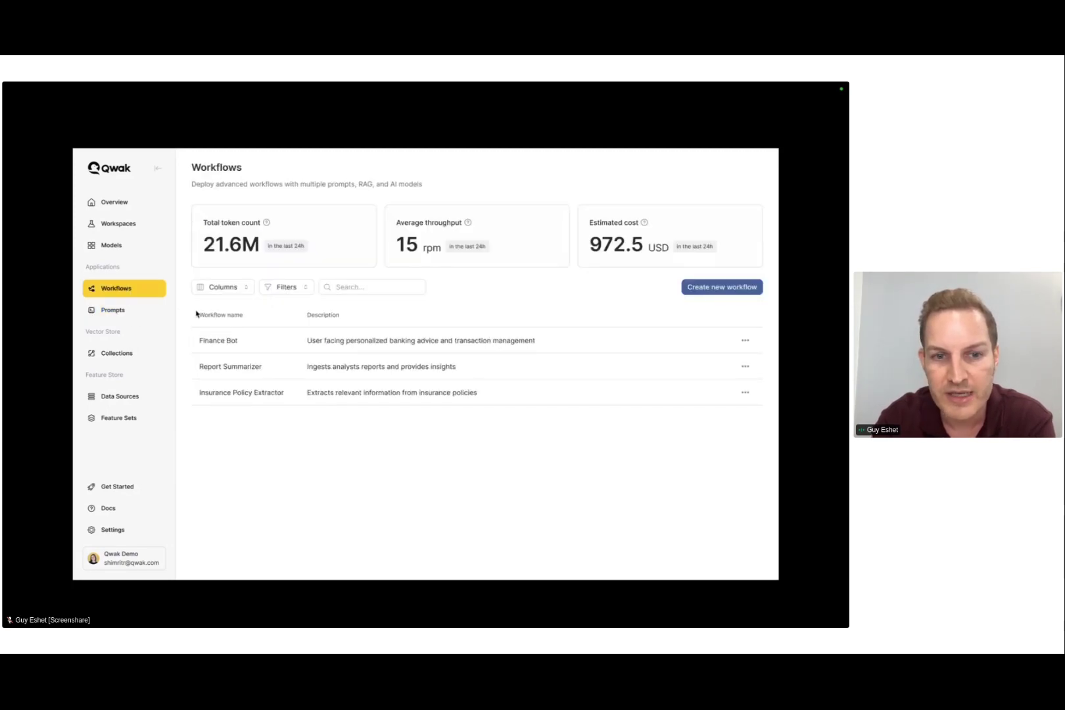
# Switch back to Chrome, show the MLOps World presentation, and go to the From Idea to Production event page
pyautogui.hotkey('ctrl', 'Left')
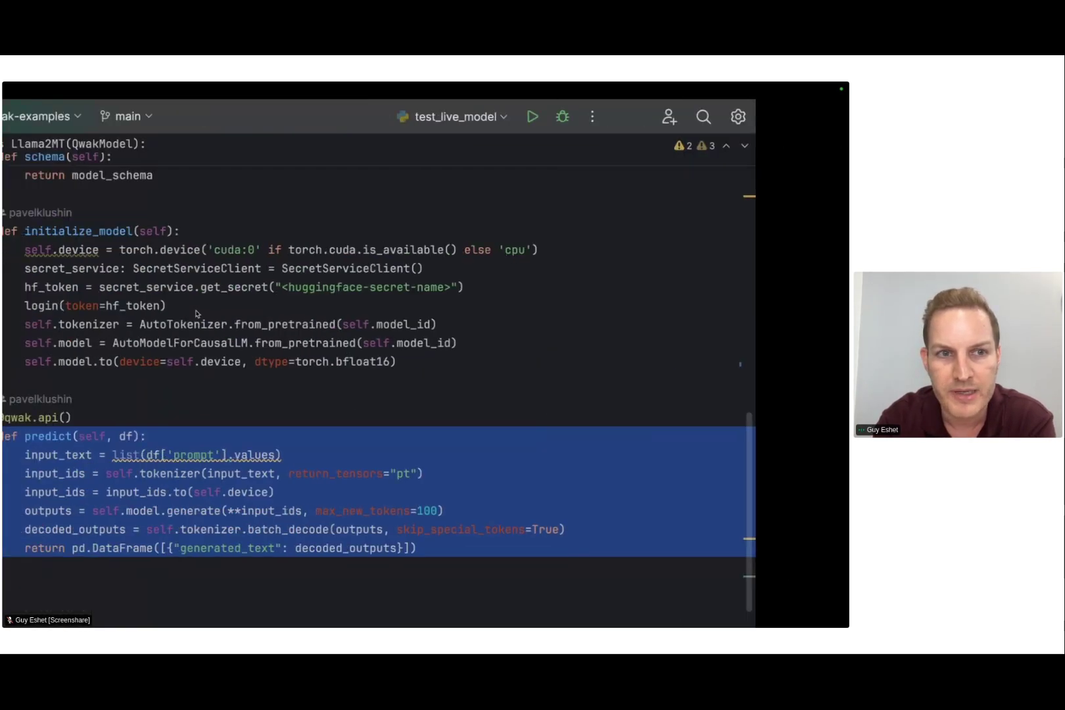
pyautogui.hotkey('ctrl', 'Right')
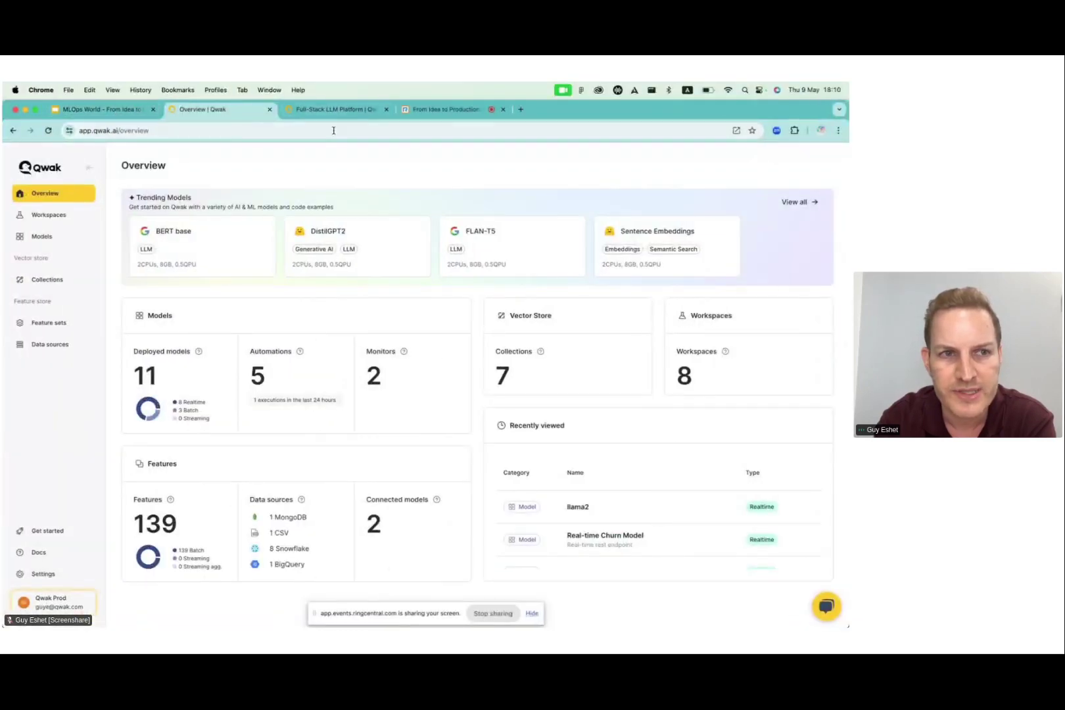
pyautogui.click(115, 109)
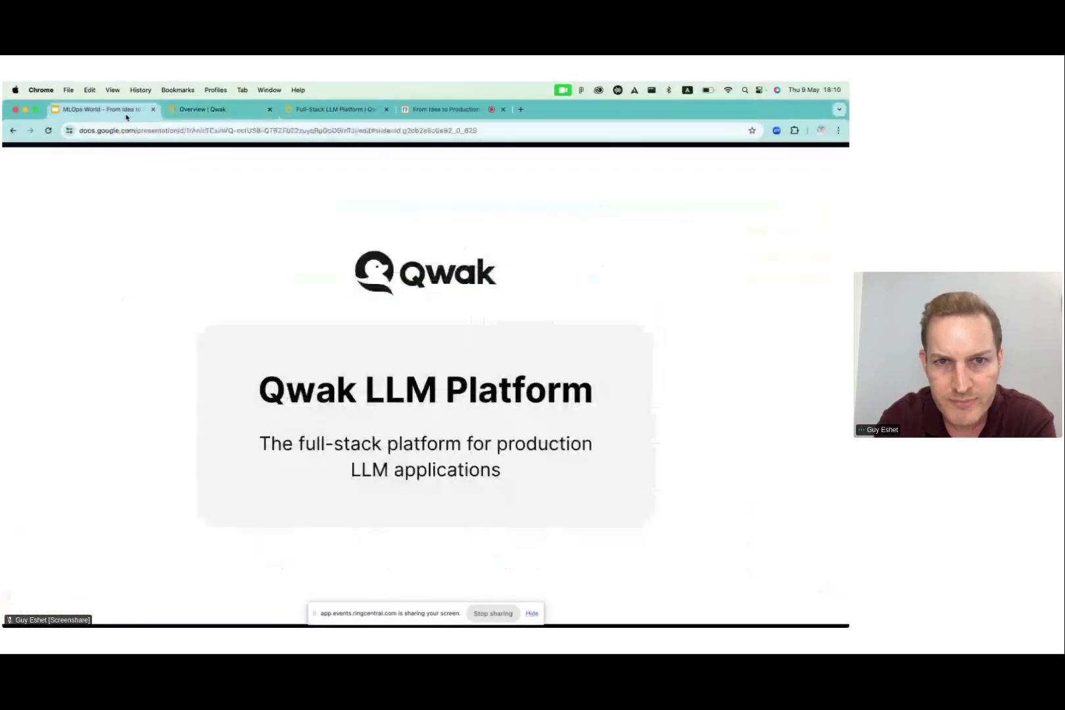
pyautogui.click(447, 110)
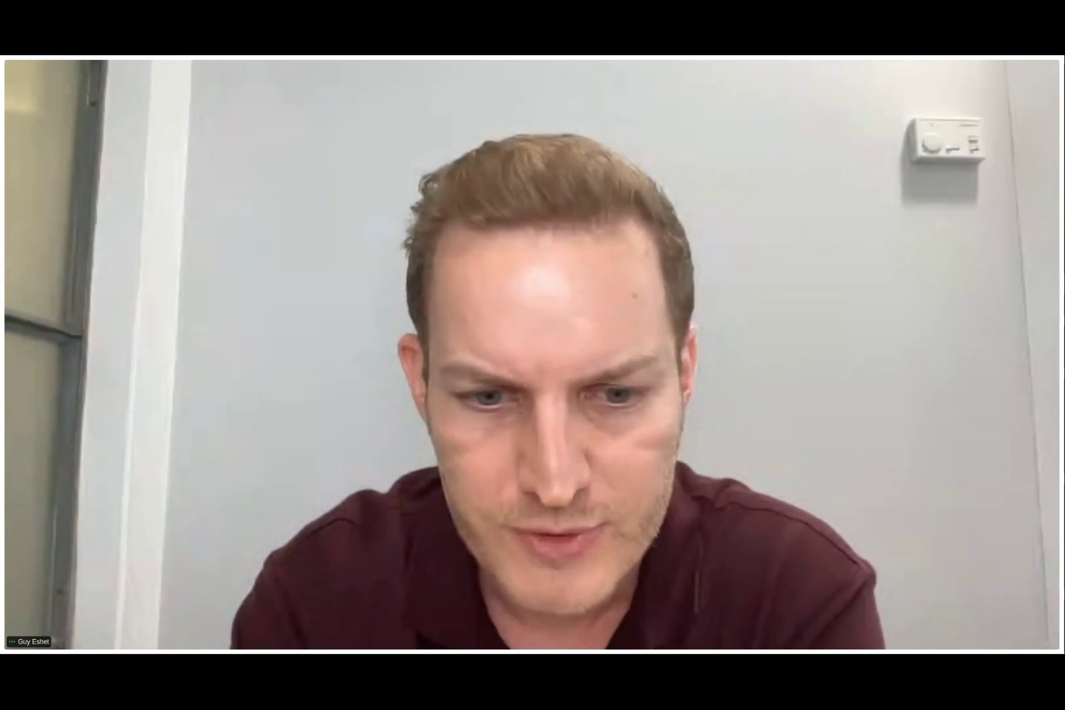